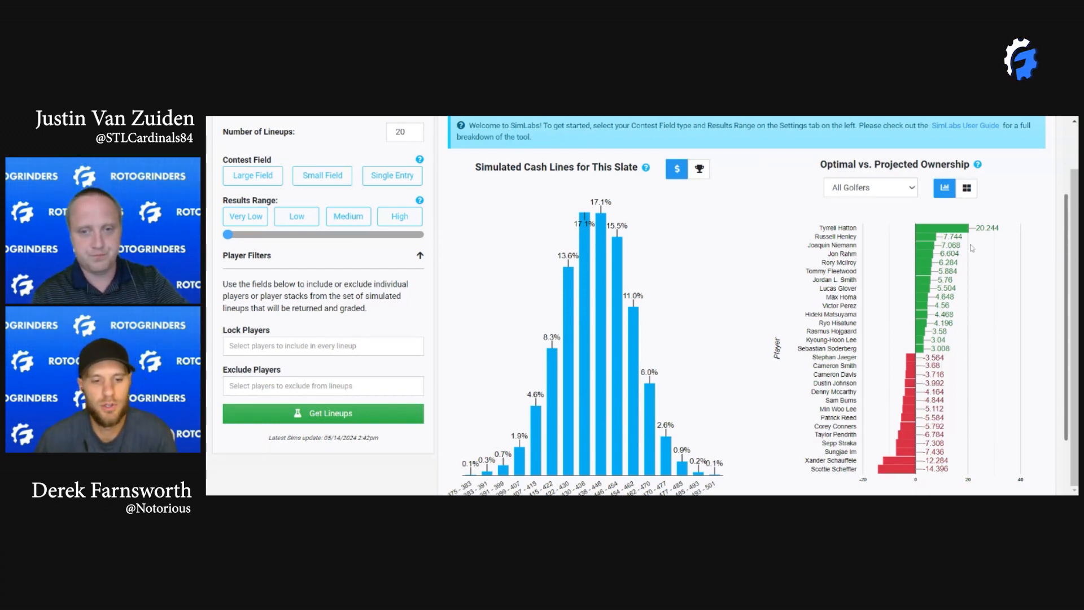
Step: Look over the SimLabs page, including the simulated cash lines and Optimal vs. Projected Ownership charts
left_click_drag(1075, 223, 1052, 181)
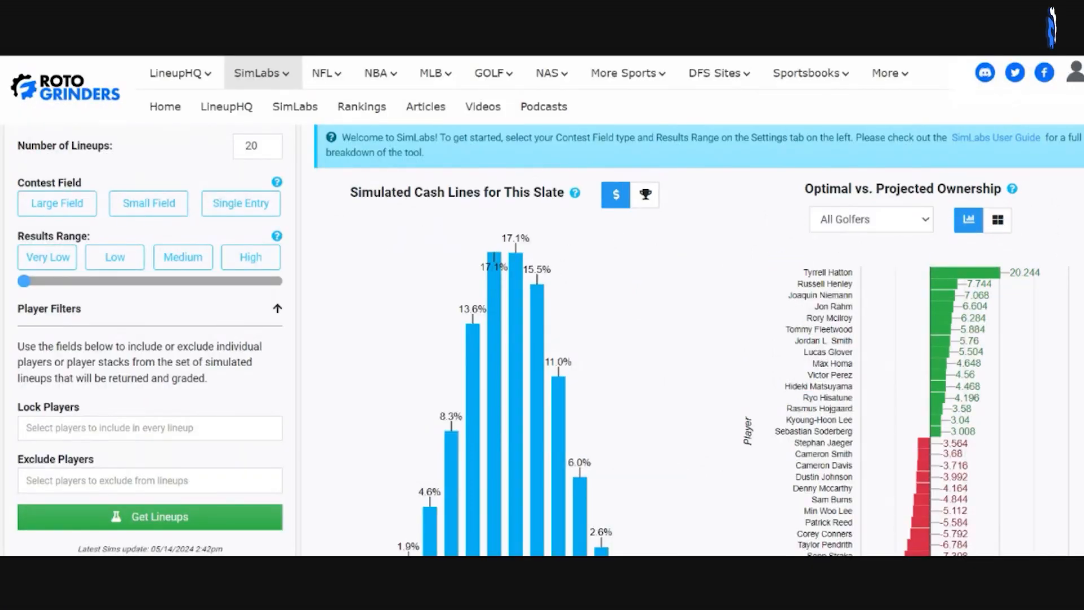
scroll(949, 228, "down", 1)
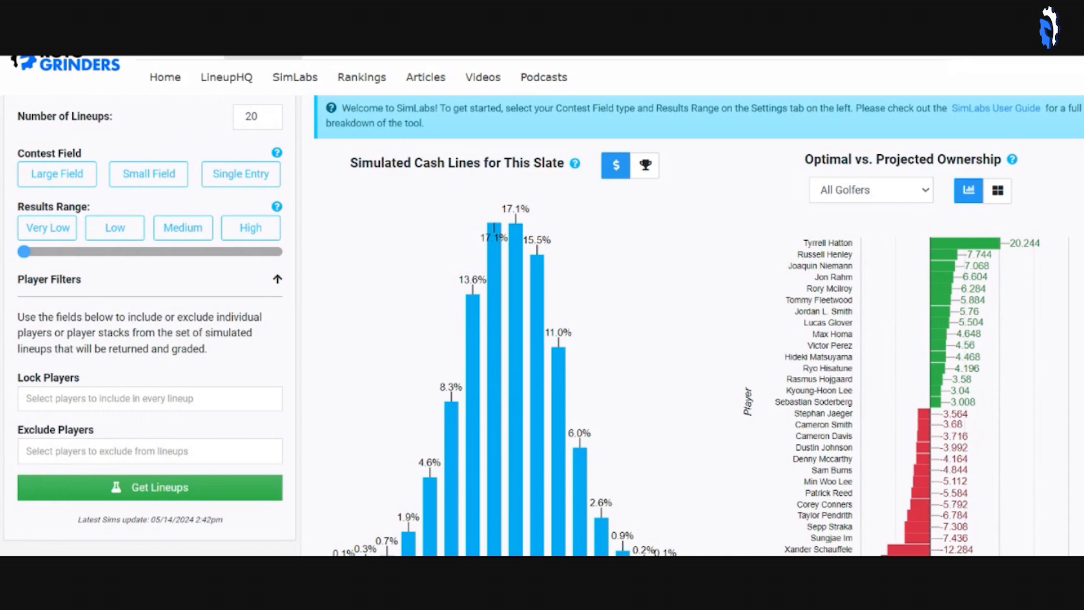
scroll(282, 141, "up", 1)
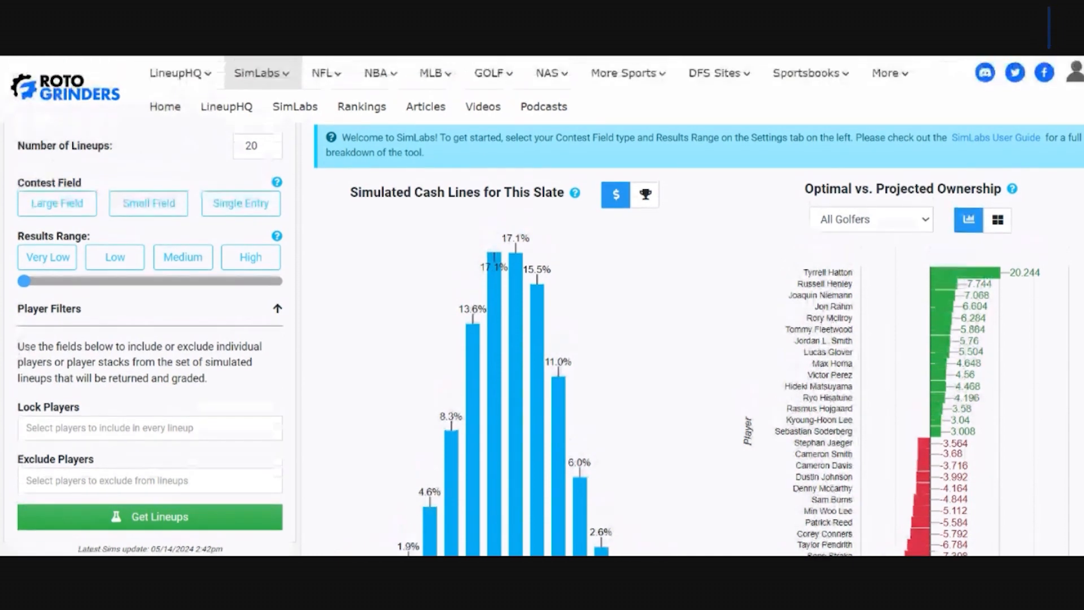
left_click(256, 73)
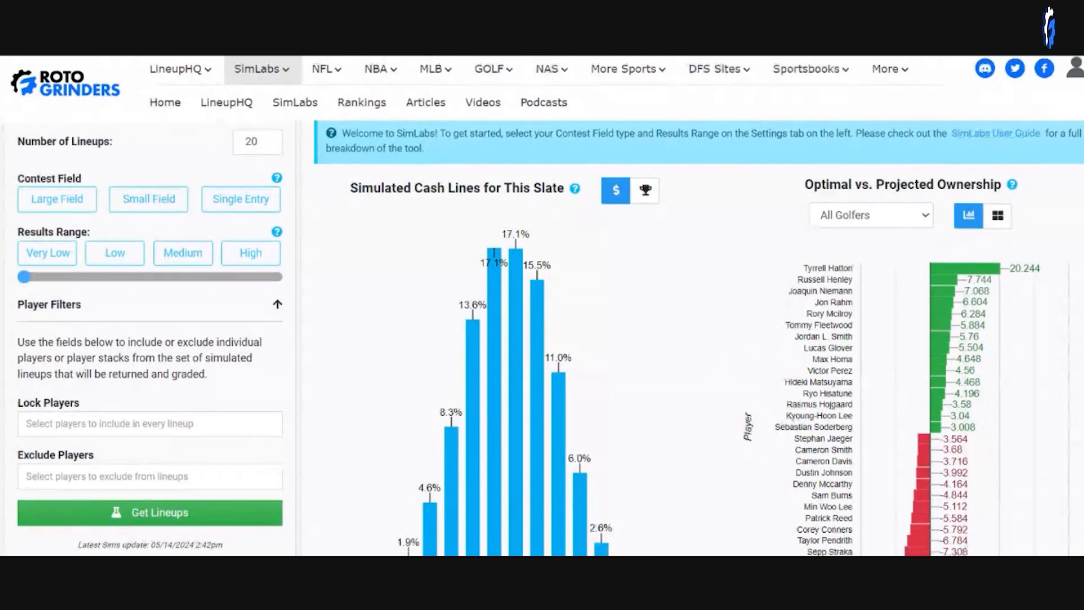
scroll(542, 305, "down", 1)
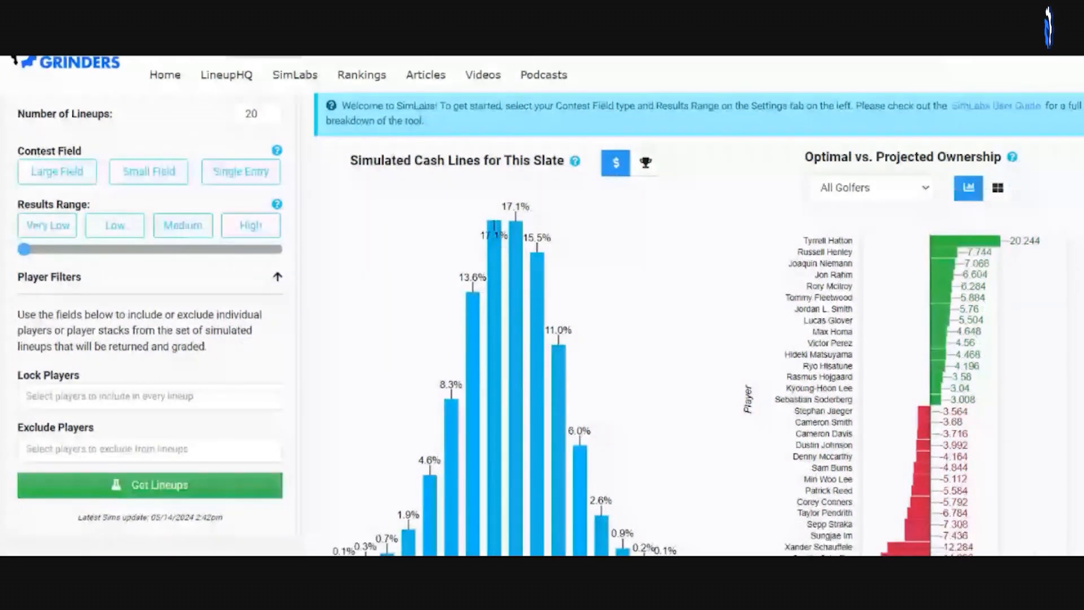
scroll(542, 305, "down", 1)
scroll(649, 181, "down", 1)
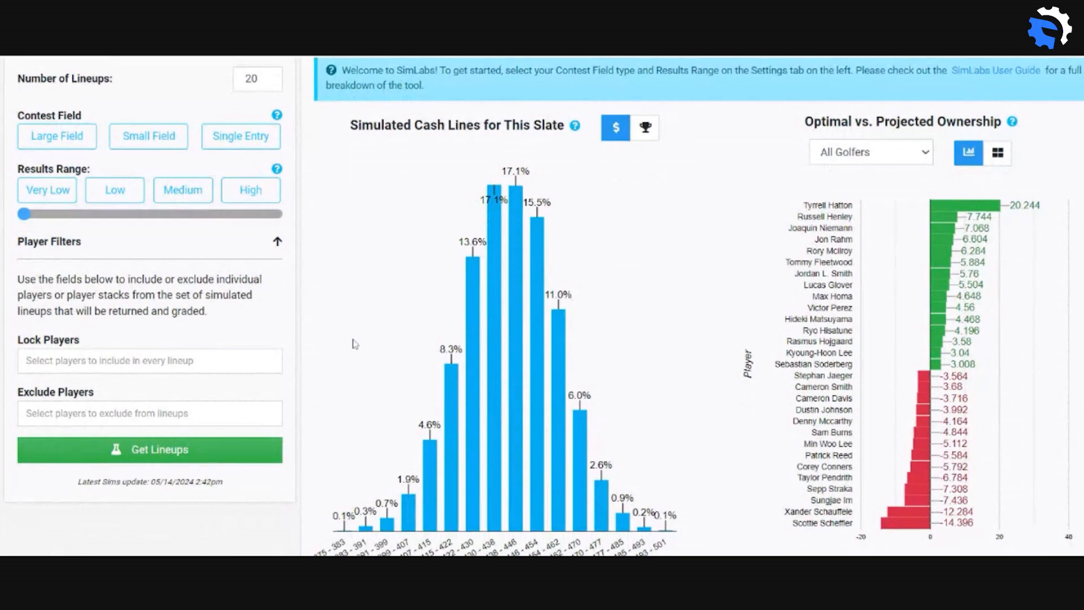
mouse_move(518, 201)
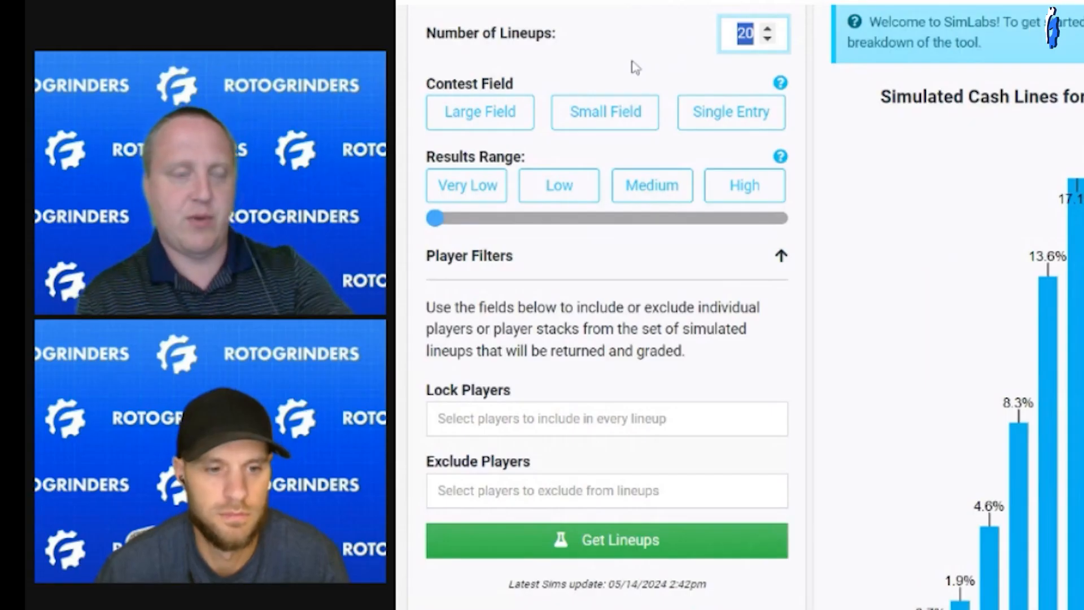
Step: Configure the simulation for 50 lineups, a Large Field contest and the Low results range of 33%
left_click(786, 119)
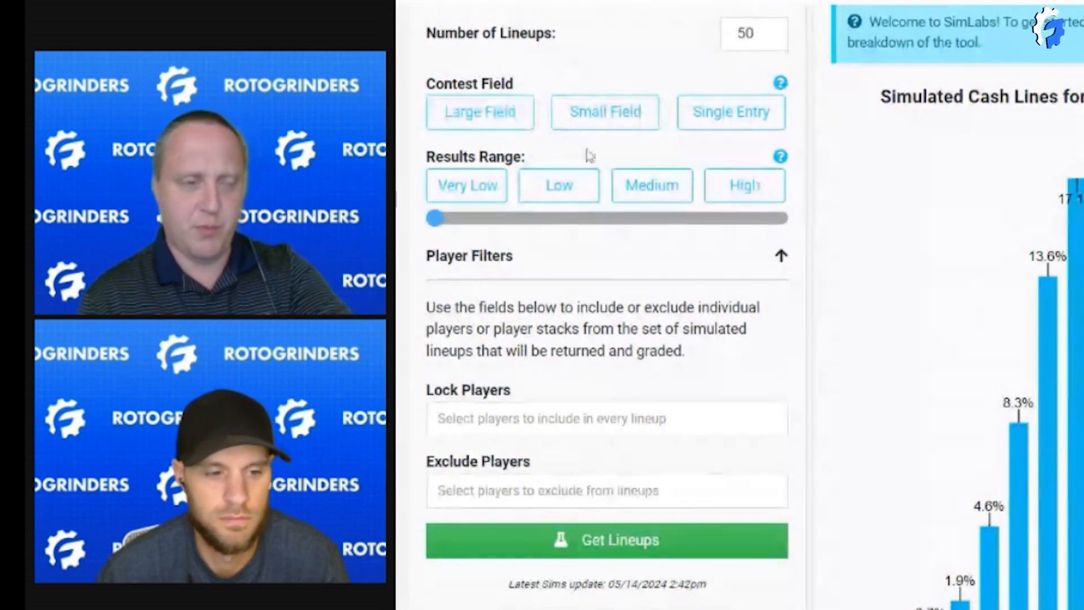
left_click(503, 116)
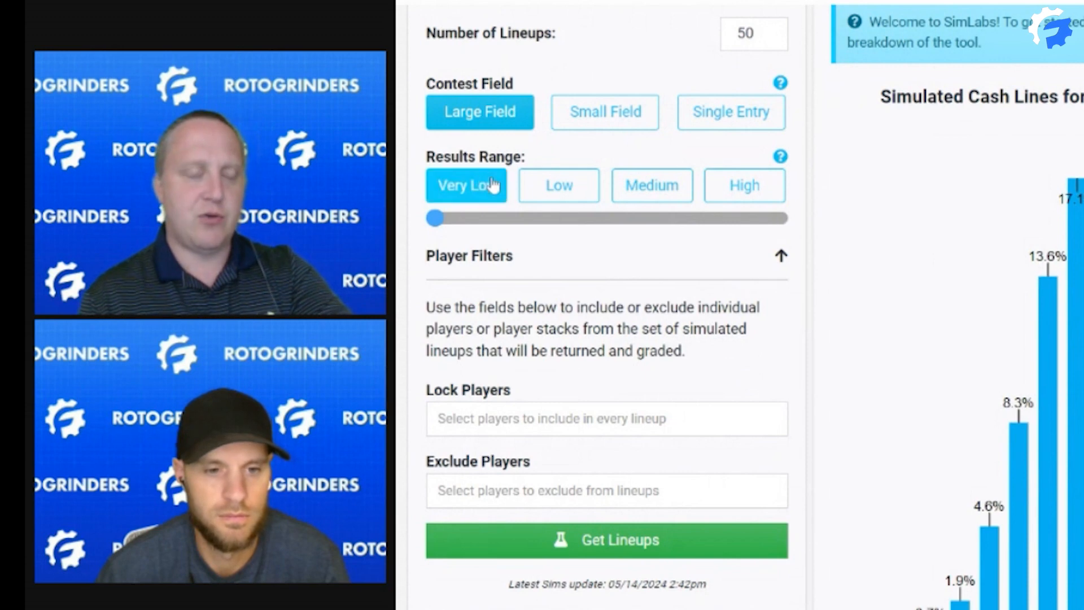
left_click(467, 182)
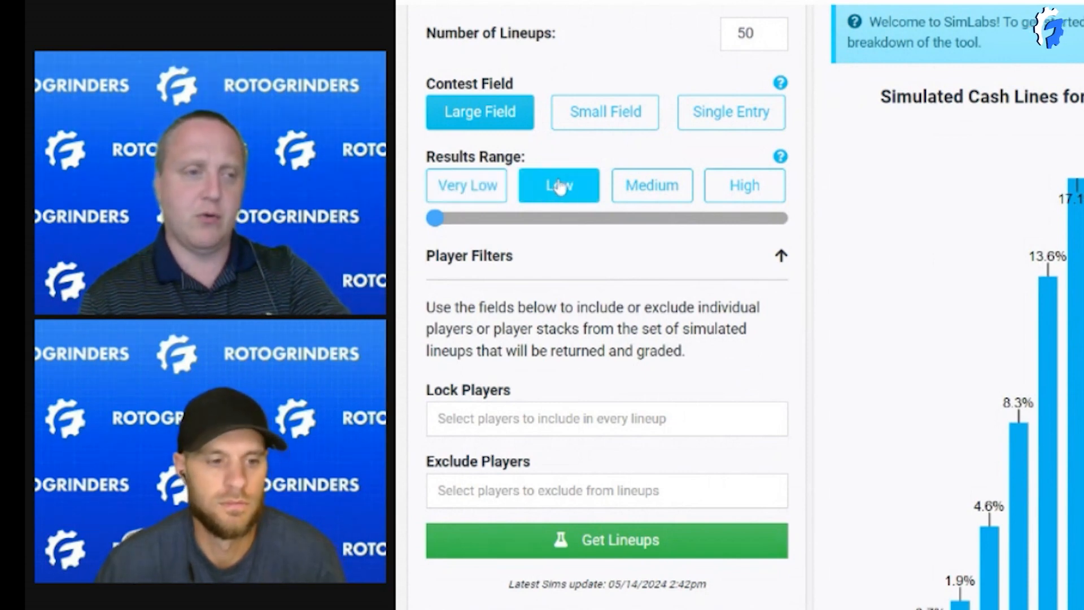
left_click(649, 192)
left_click(726, 195)
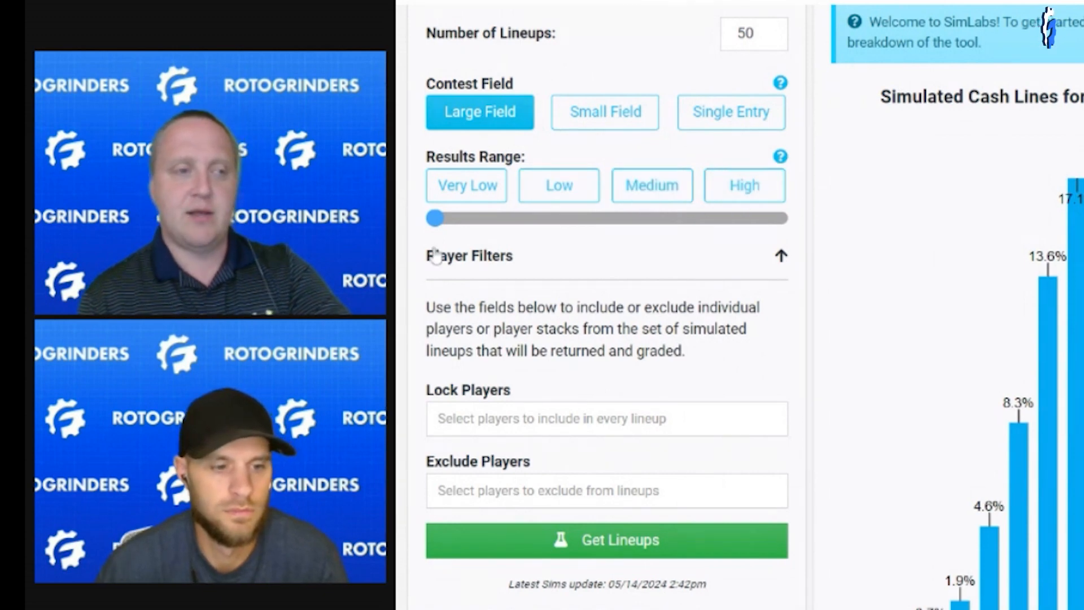
left_click(463, 195)
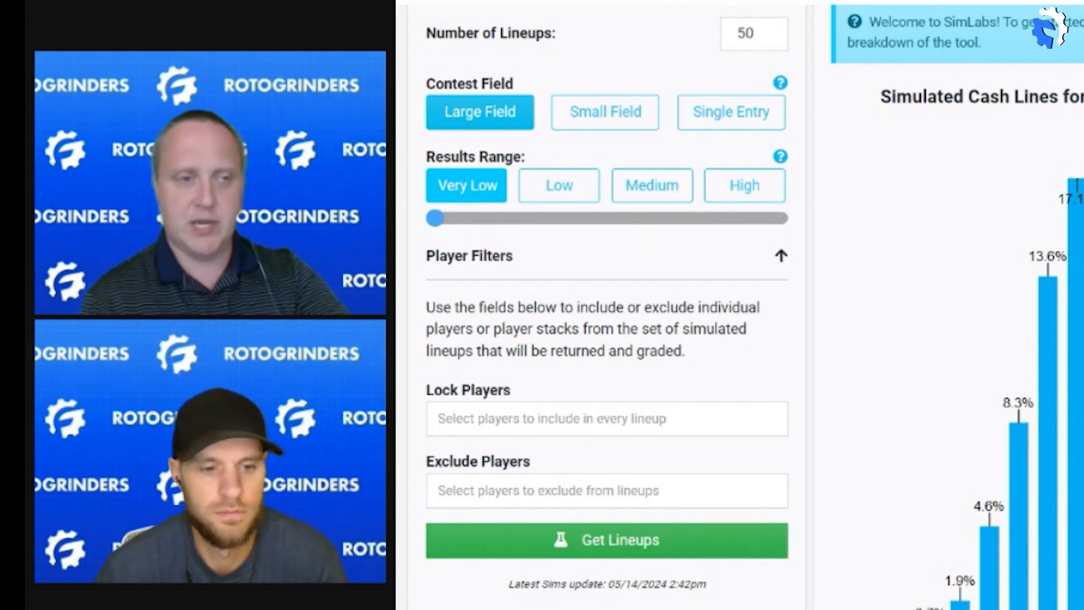
left_click(714, 188)
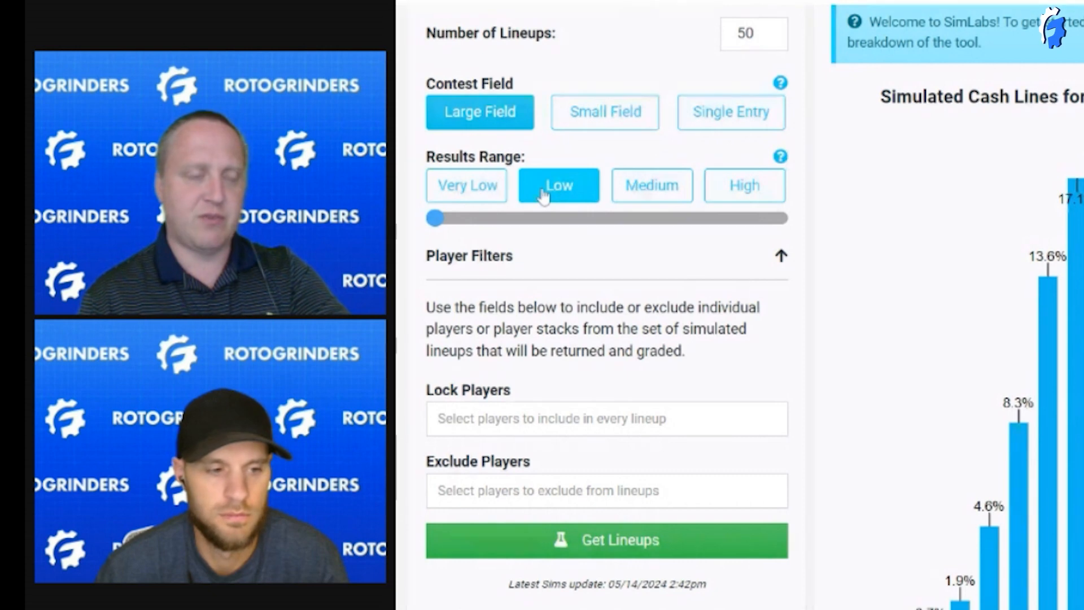
left_click(559, 198)
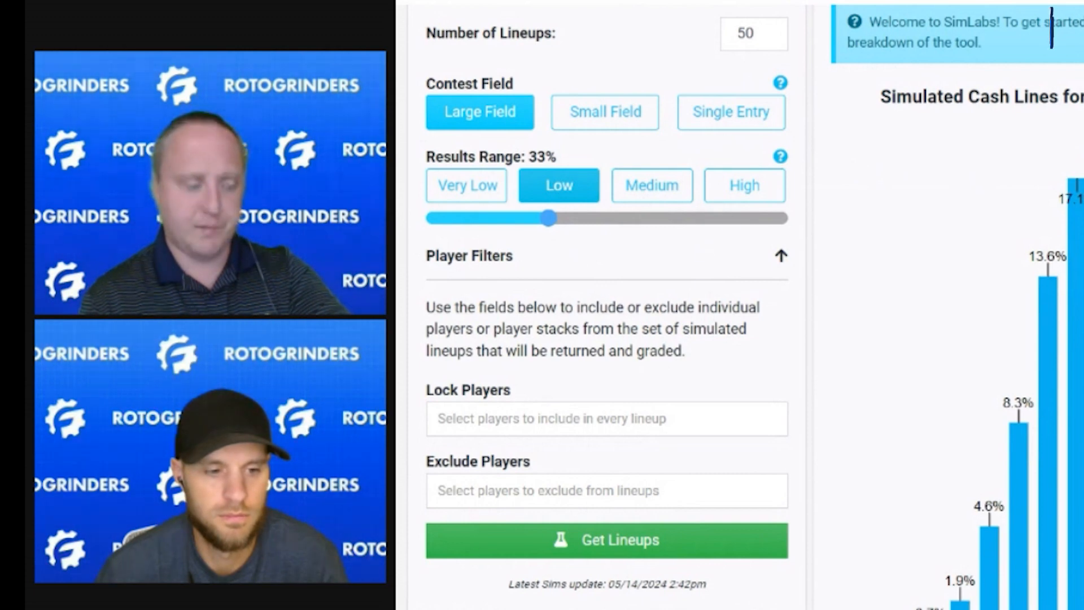
Step: Examine the golfers available for locking into and excluding from lineups, without choosing any
left_click(487, 541)
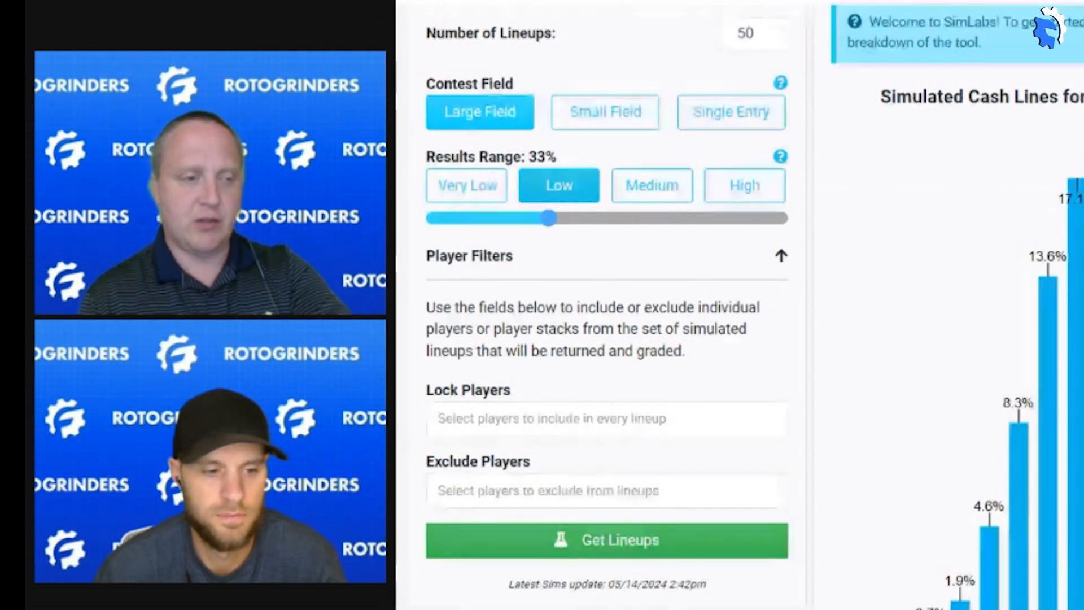
left_click_drag(429, 390, 559, 397)
left_click(559, 419)
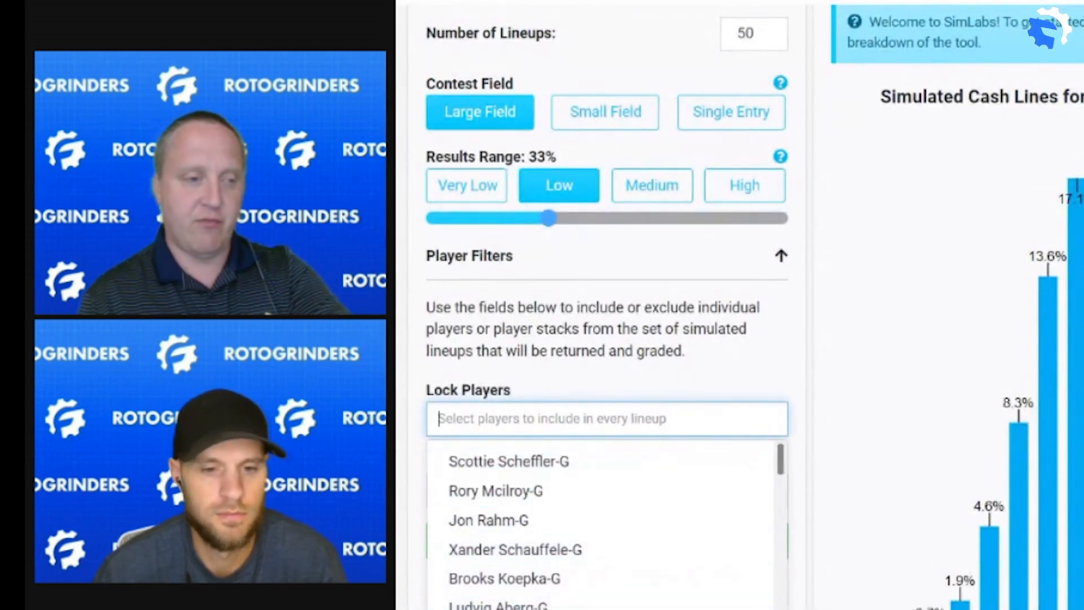
left_click(936, 333)
left_click(599, 491)
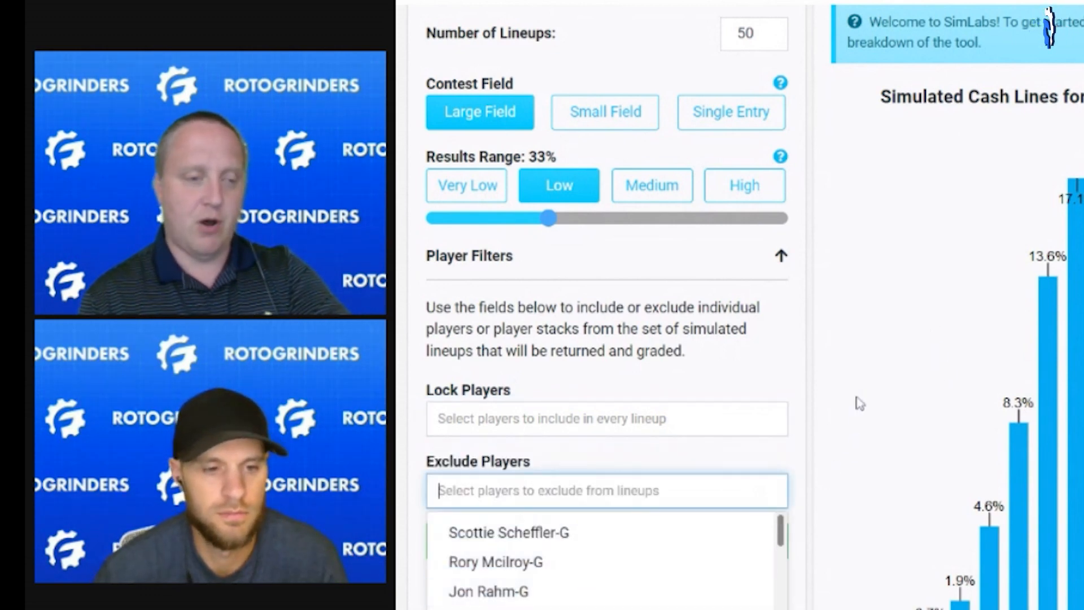
left_click(868, 383)
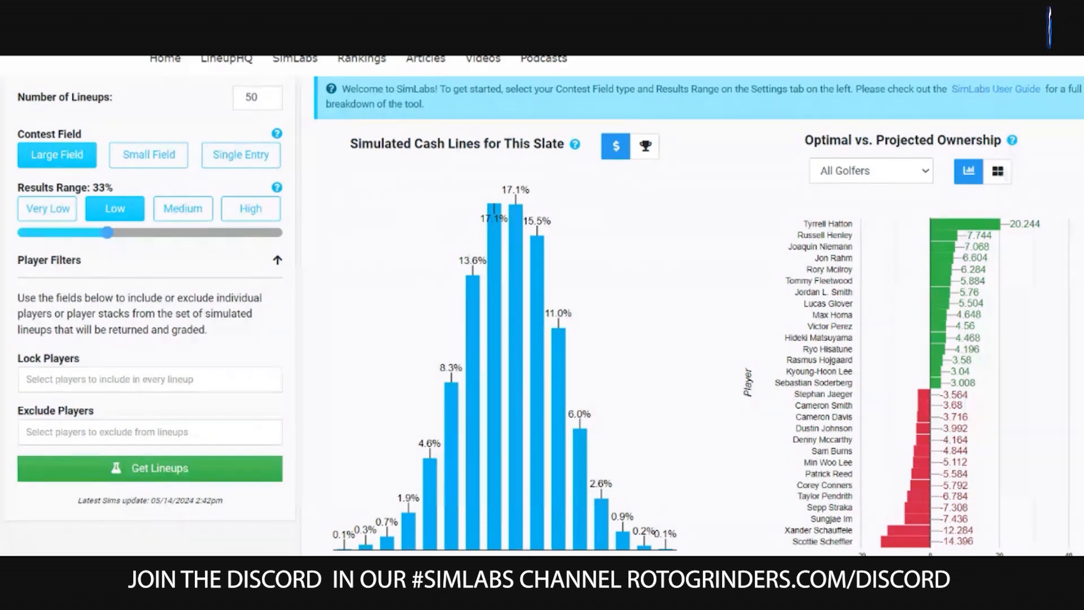
Step: Examine the peak bars of the cash lines chart and the positive and negative bars of the ownership chart
scroll(542, 305, "down", 1)
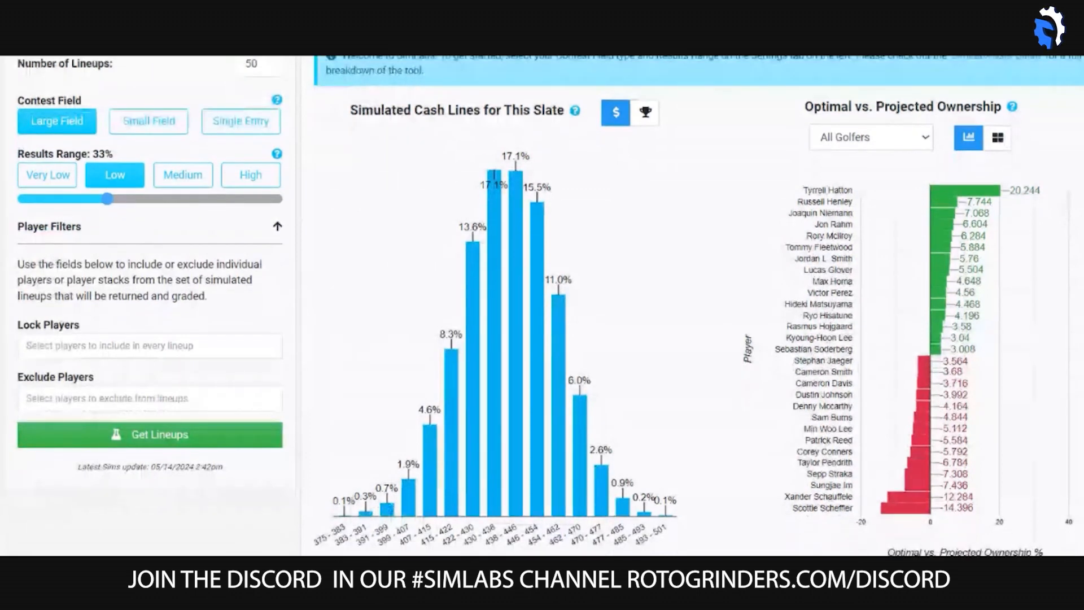
scroll(542, 305, "down", 1)
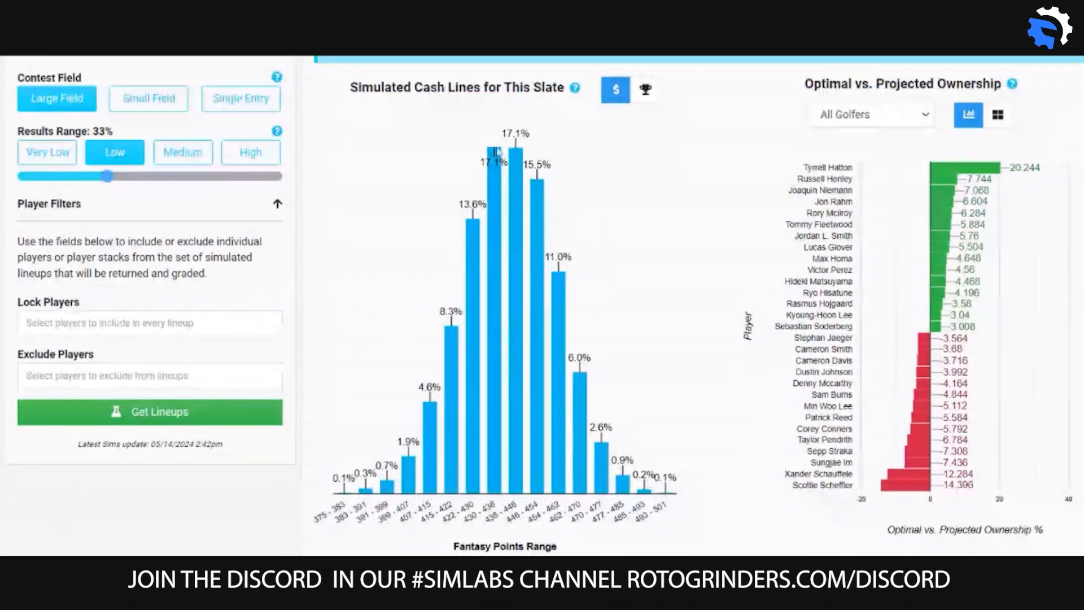
mouse_move(971, 170)
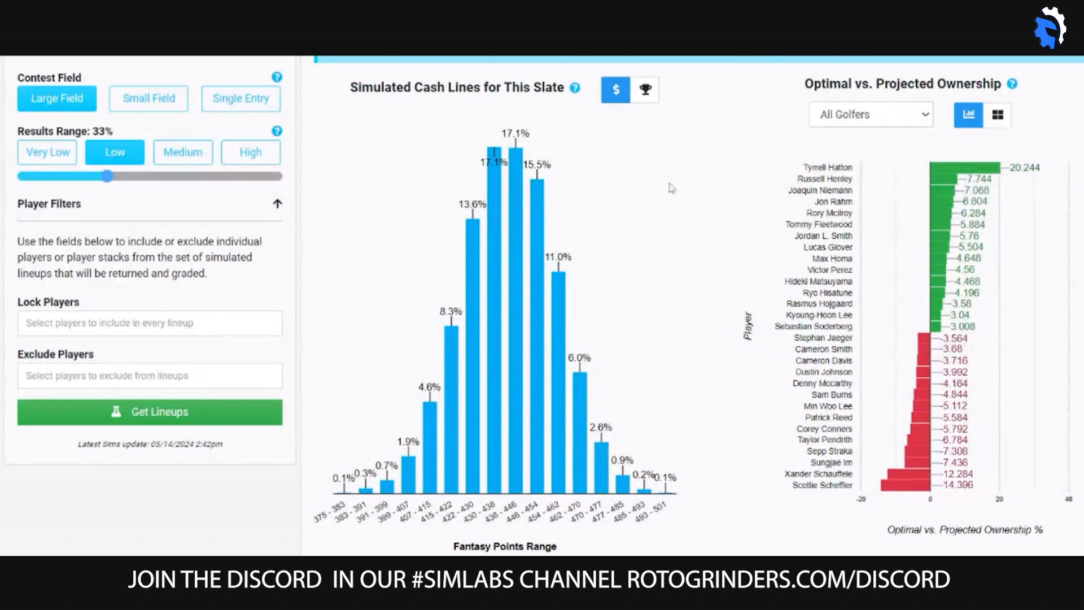
mouse_move(515, 160)
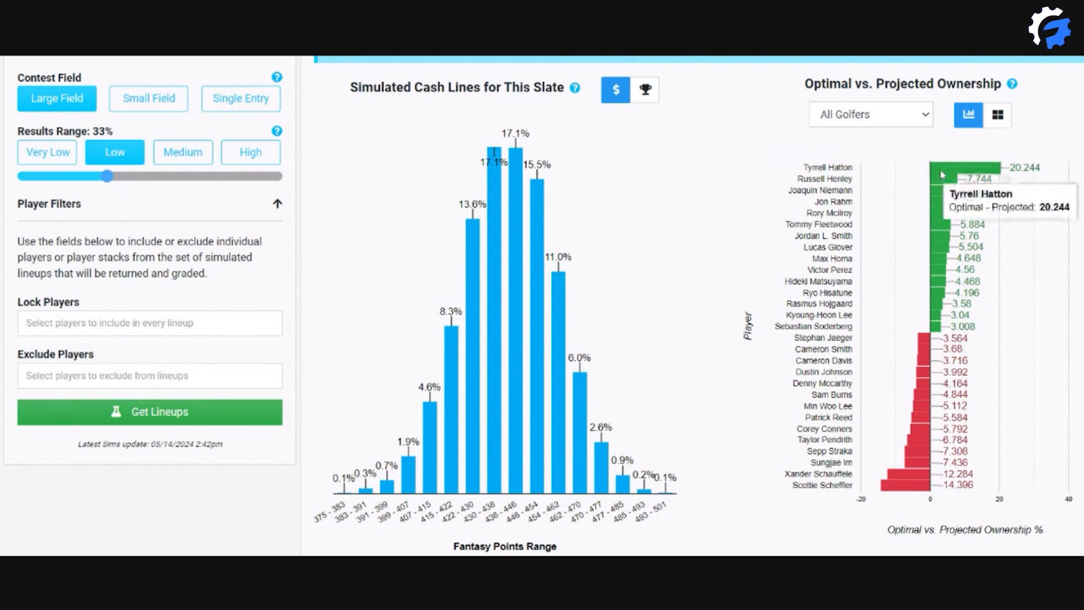
mouse_move(907, 438)
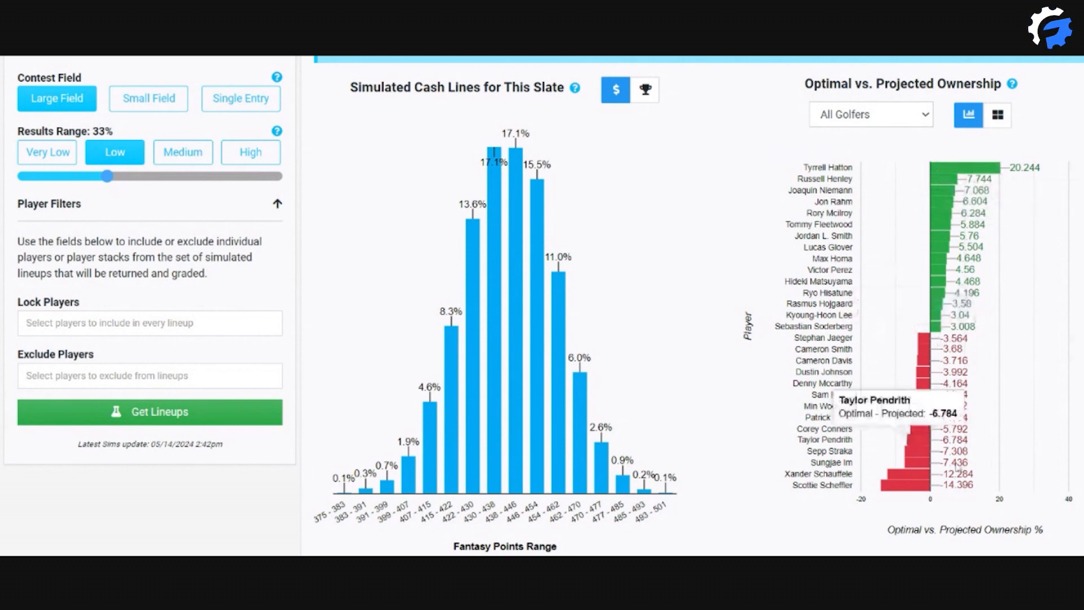
Step: Compare the Optimal vs. Projected Ownership data in its table and bar chart views
left_click(997, 114)
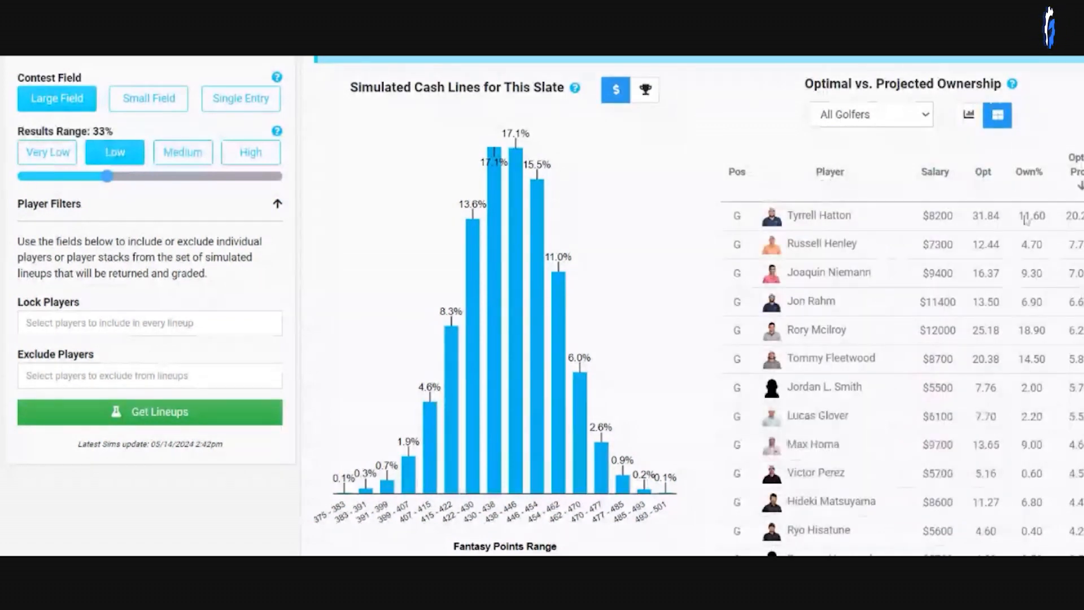
left_click(974, 118)
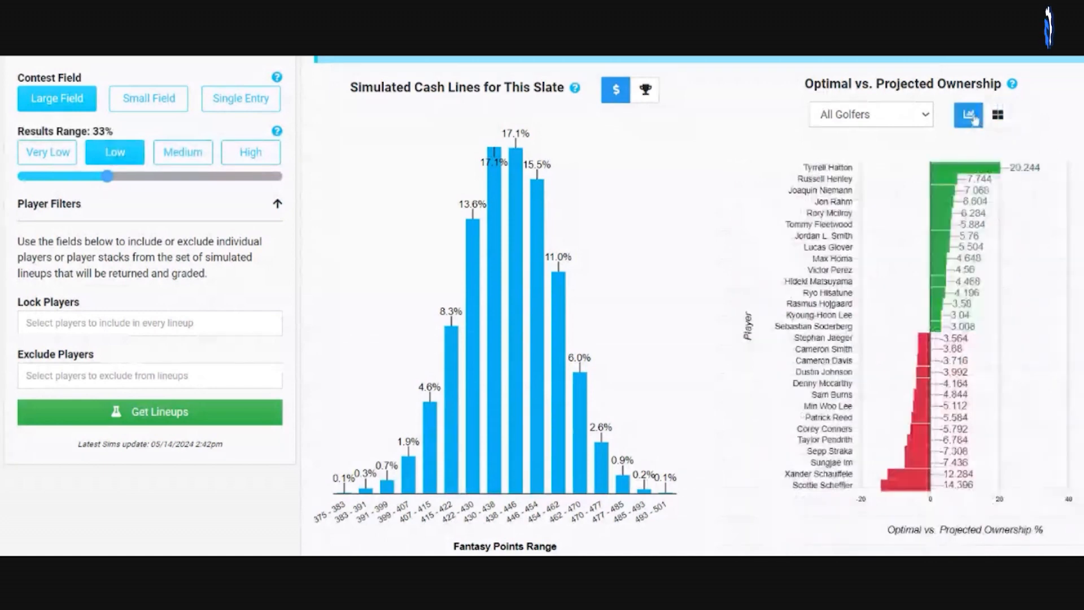
left_click(997, 115)
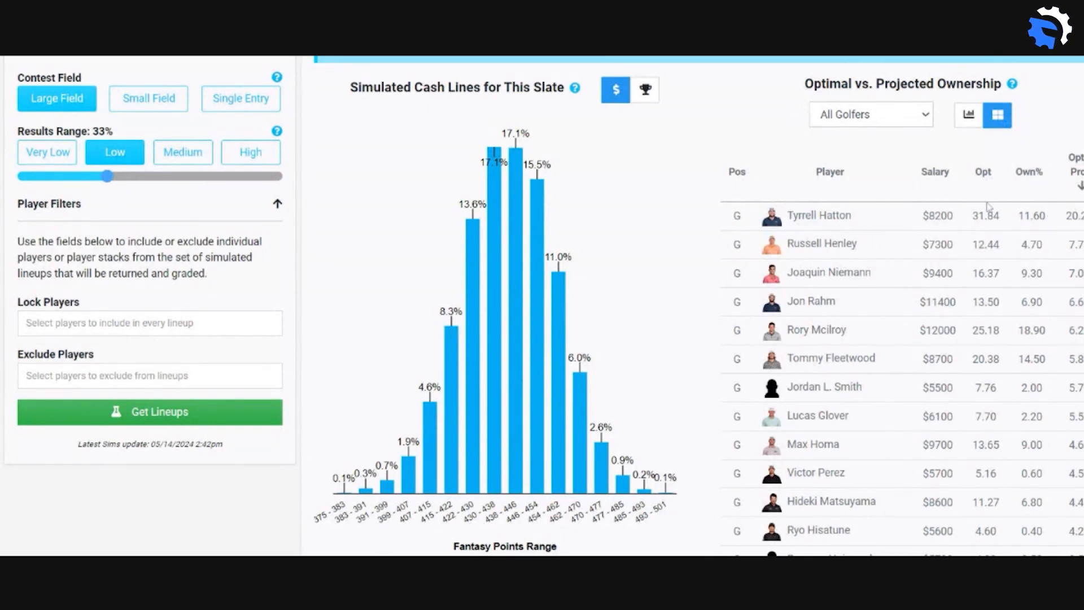
left_click(969, 117)
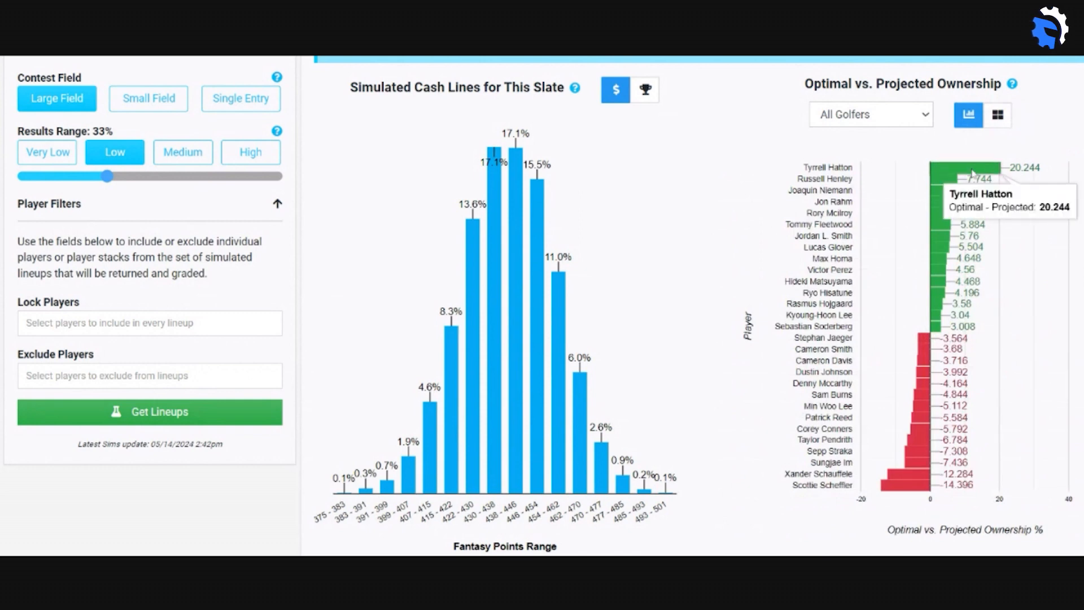
Step: In the ownership table, check Tyrrell Hatton's Own% and Opt values and Jon Rahm's row, and sort by the optimal-minus-projected difference in ascending order
left_click(997, 115)
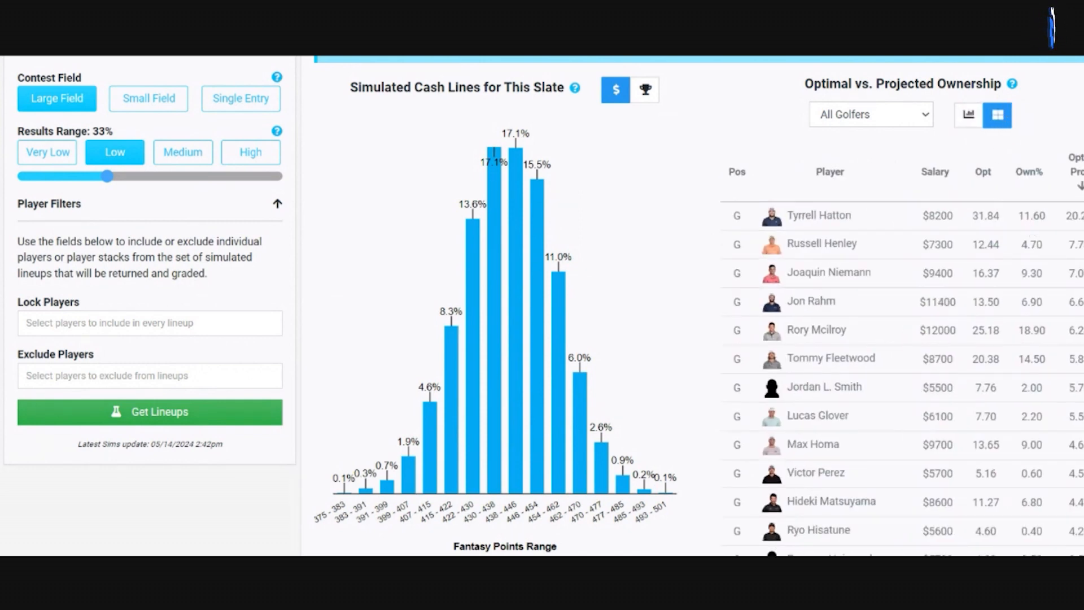
left_click_drag(1018, 215, 1055, 213)
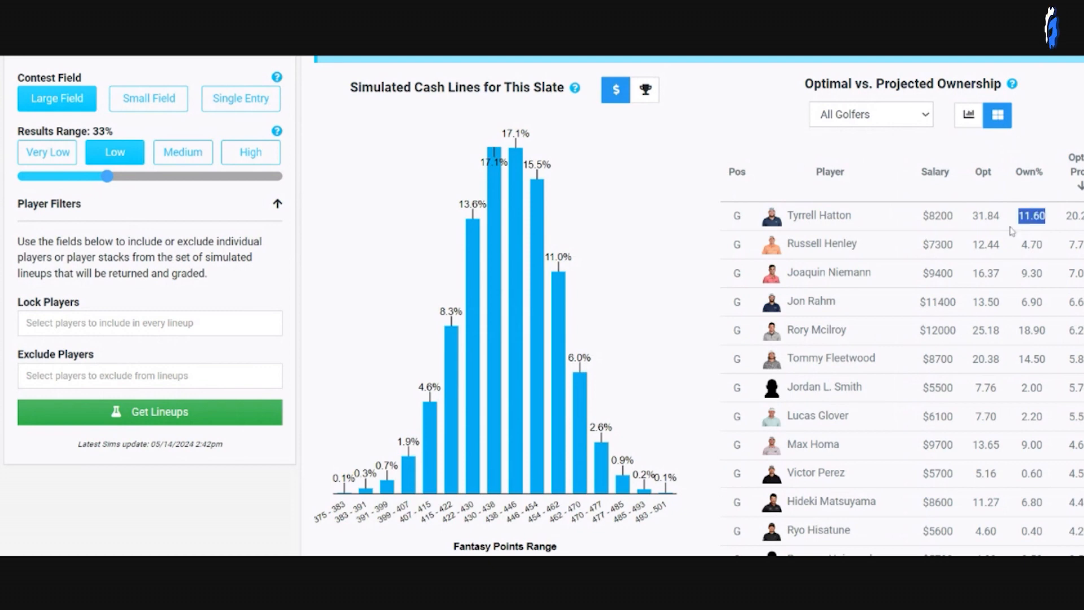
left_click_drag(971, 220, 1004, 218)
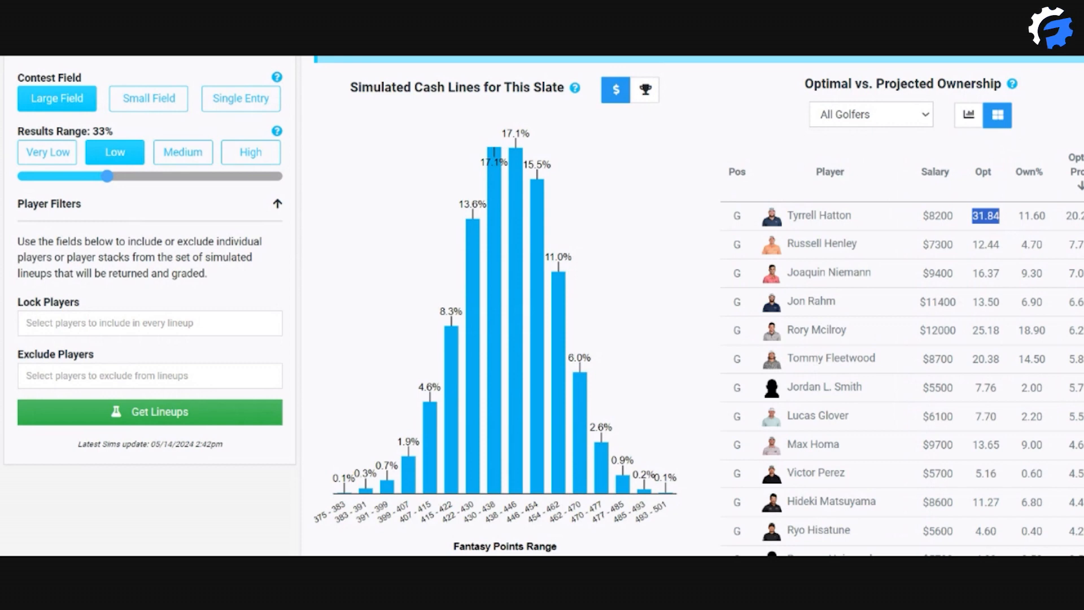
left_click_drag(792, 301, 836, 302)
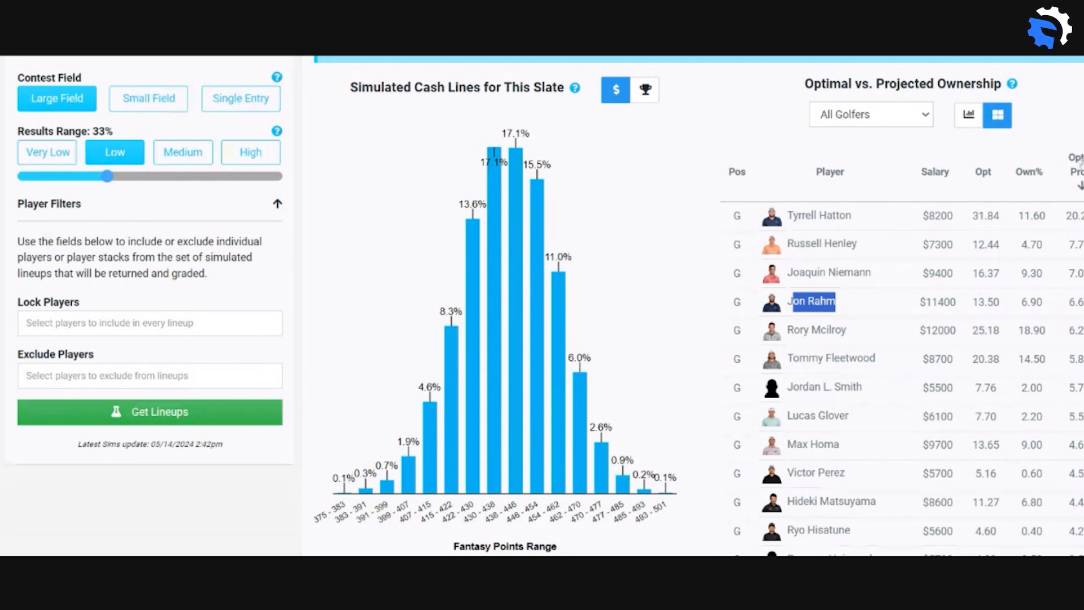
left_click(1080, 169)
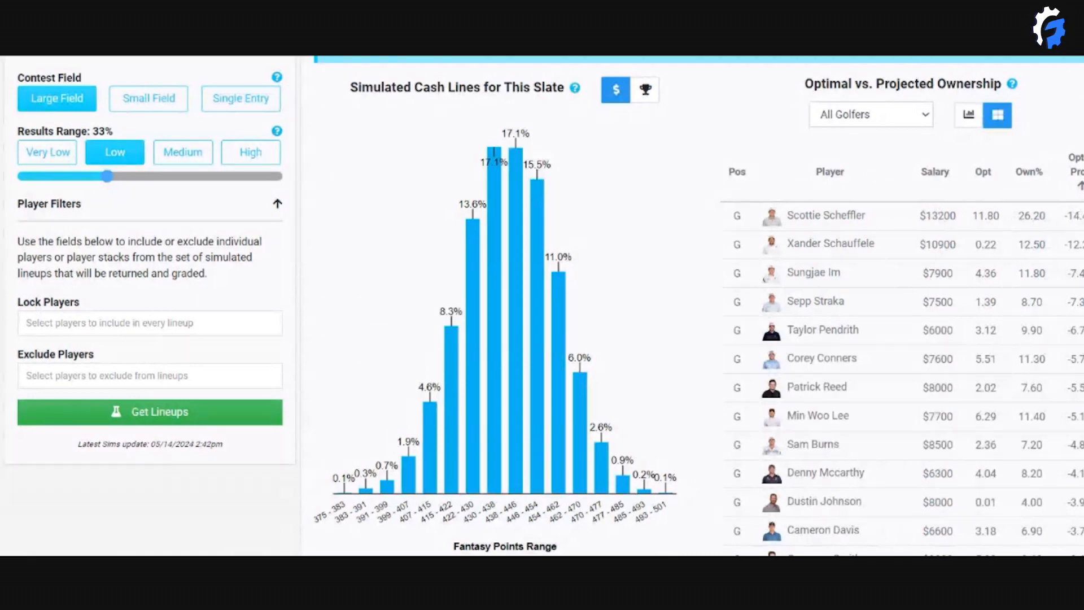
Step: Return the ownership data to the bar chart and examine the leading golfers Tyrrell Hatton, Russell Henley and Joaquin Niemann
left_click(979, 115)
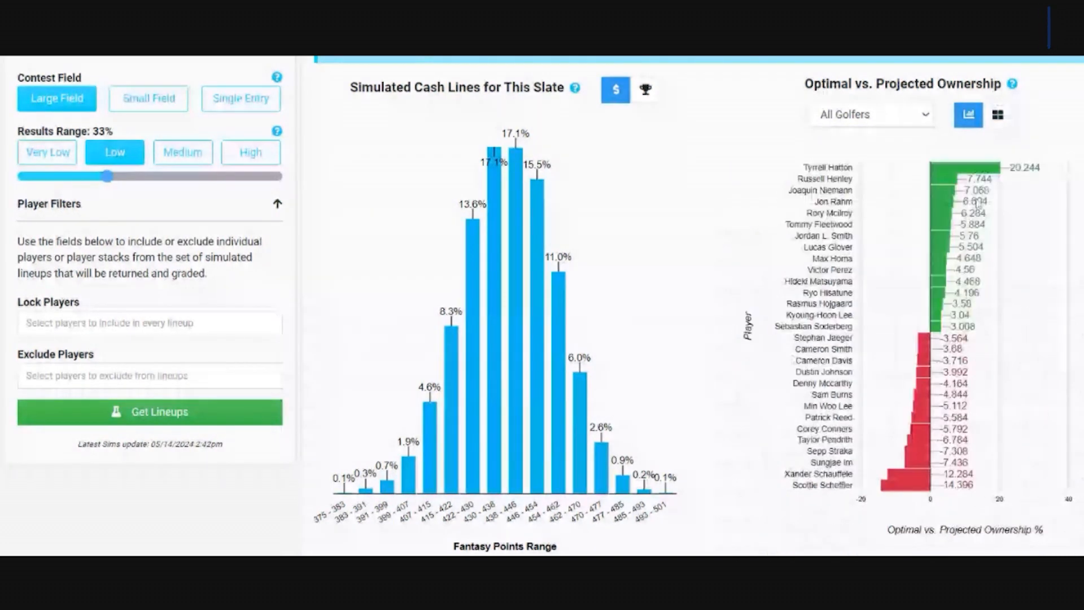
mouse_move(943, 253)
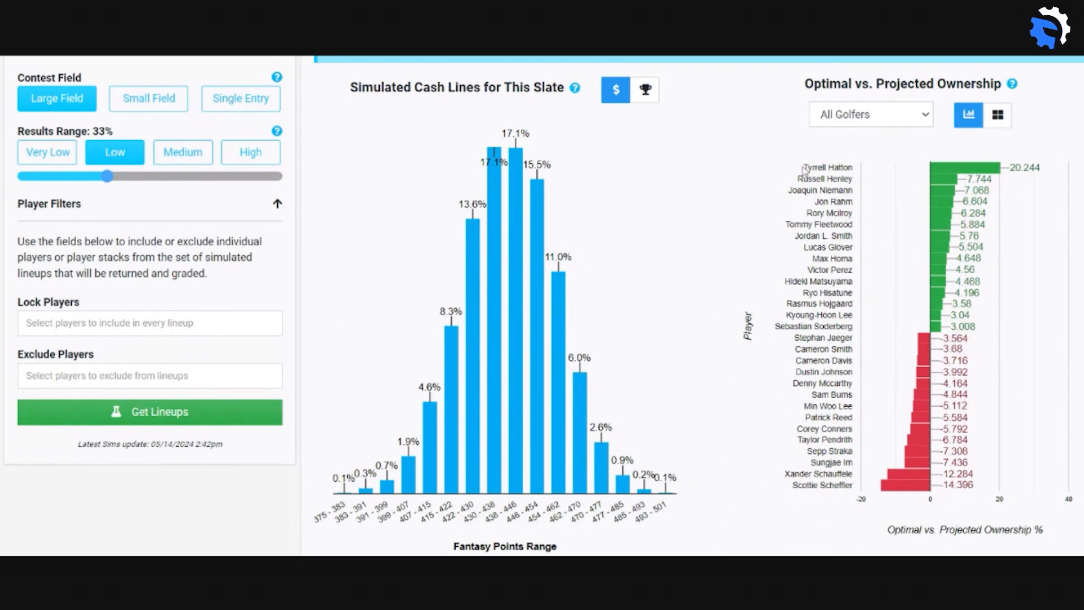
left_click_drag(804, 168, 854, 179)
left_click_drag(788, 191, 848, 190)
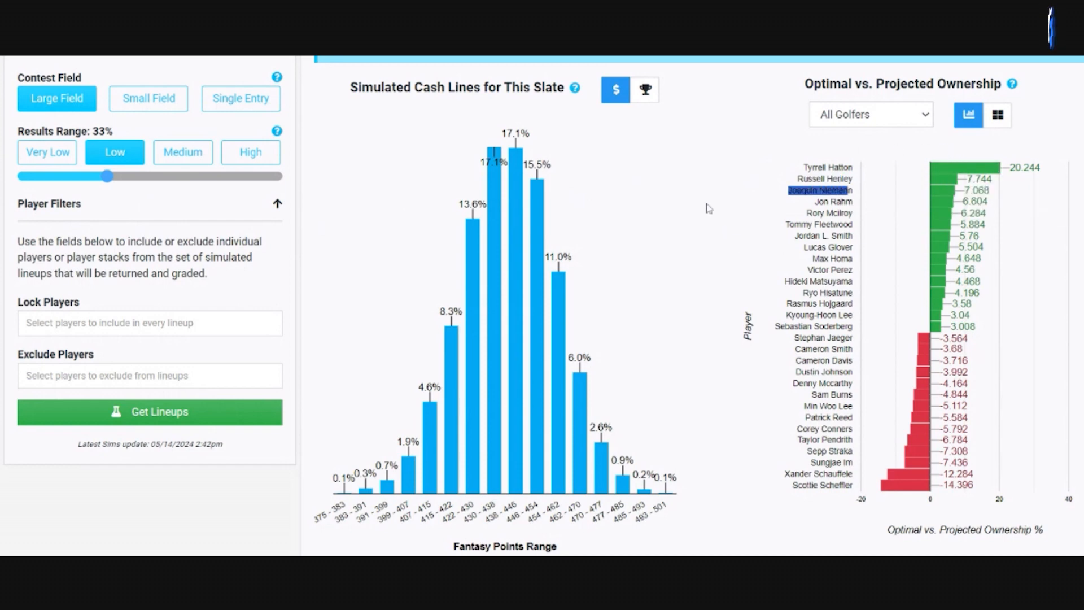
Step: View the ownership data as a table sorted by Opt and by the optimal-minus-projected difference, and return it to the bar chart
left_click(689, 179)
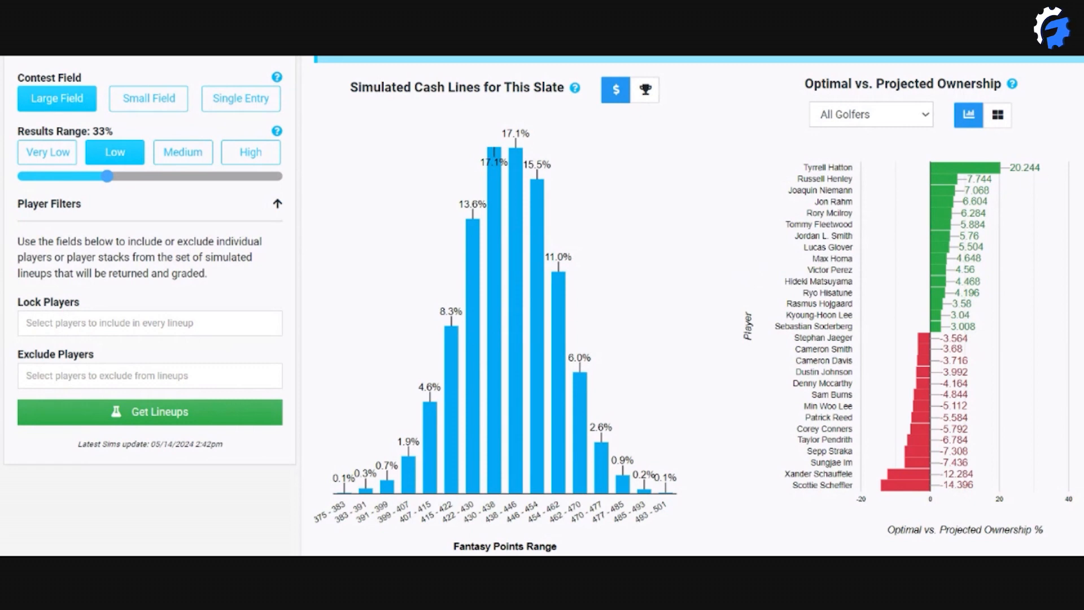
scroll(542, 305, "up", 1)
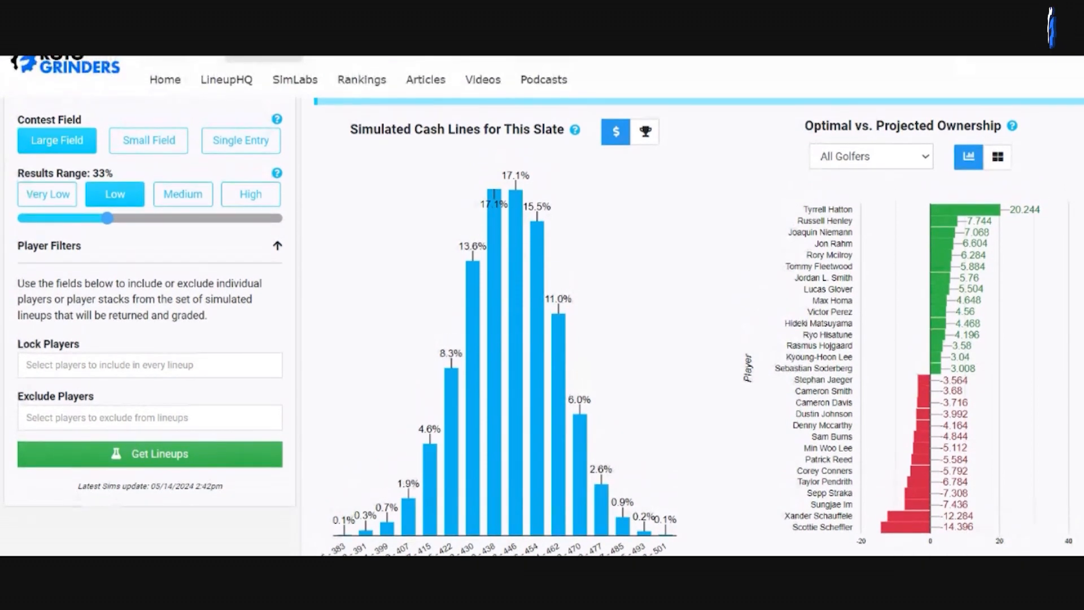
scroll(1073, 135, "down", 1)
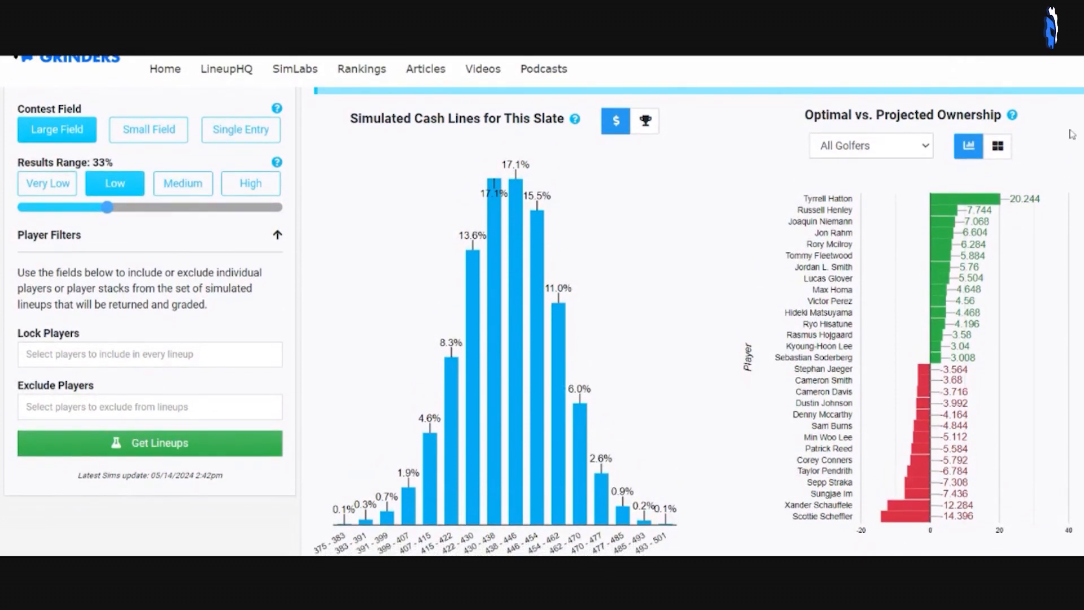
left_click(1004, 149)
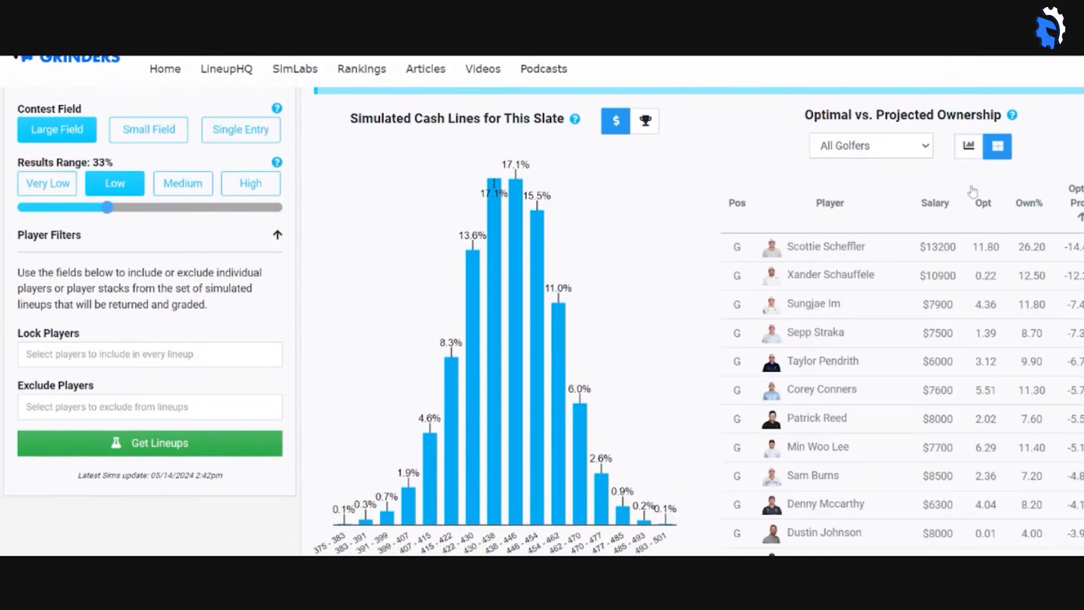
left_click(993, 202)
left_click(993, 202)
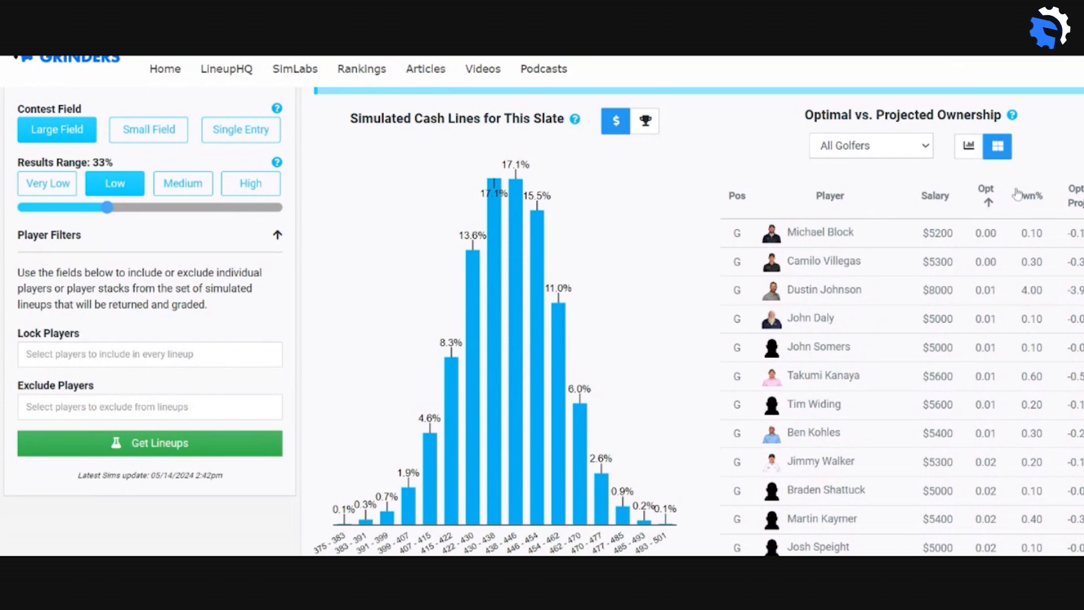
left_click(1076, 204)
left_click(1075, 204)
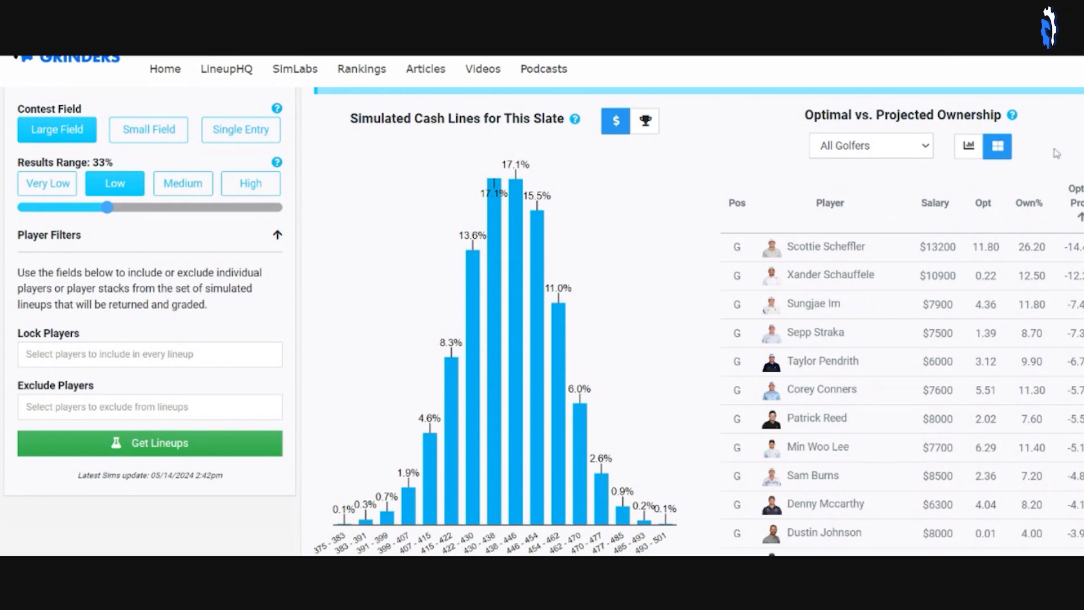
left_click(969, 148)
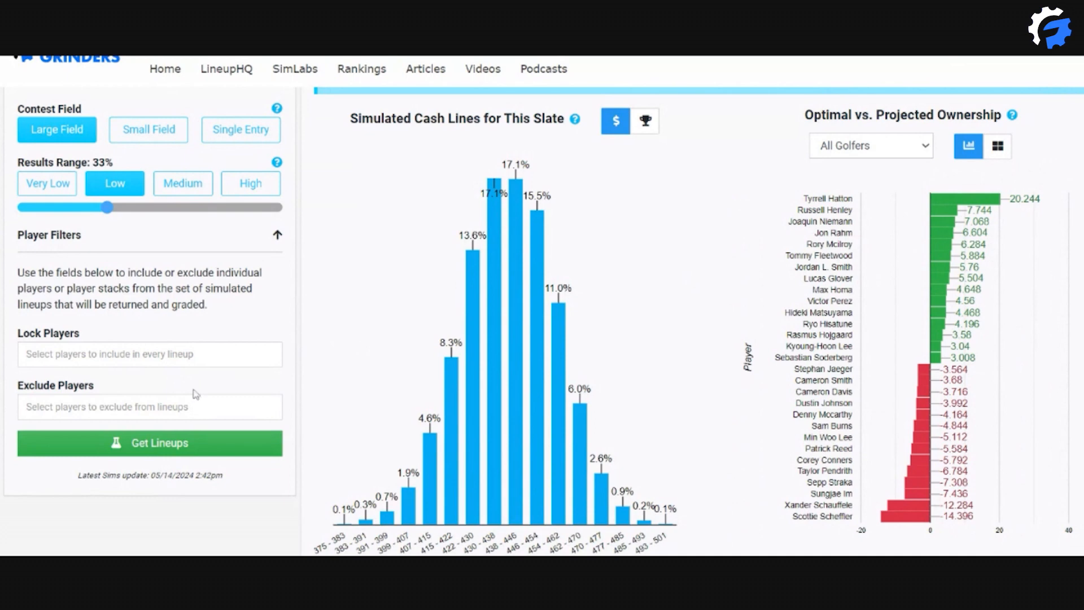
Step: Exclude Jordan Spieth from the simulated lineups
left_click(193, 402)
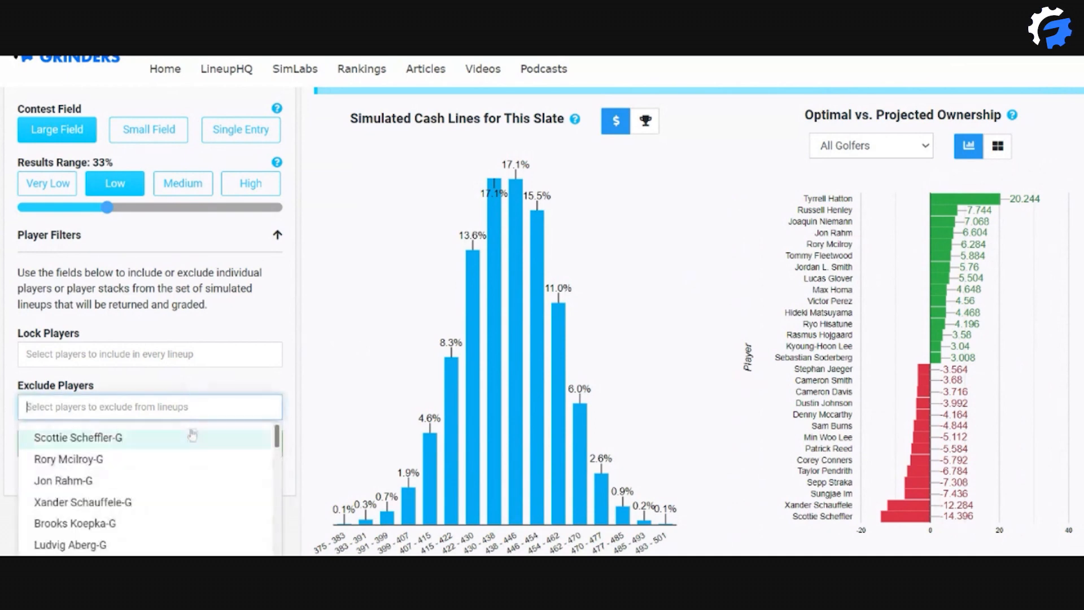
type("SP")
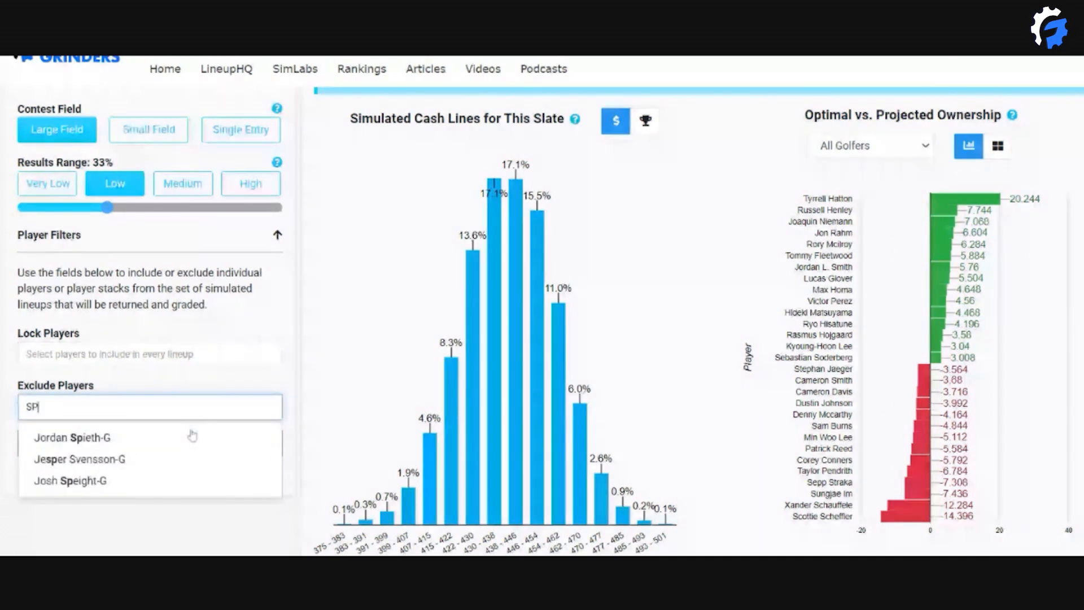
left_click(192, 436)
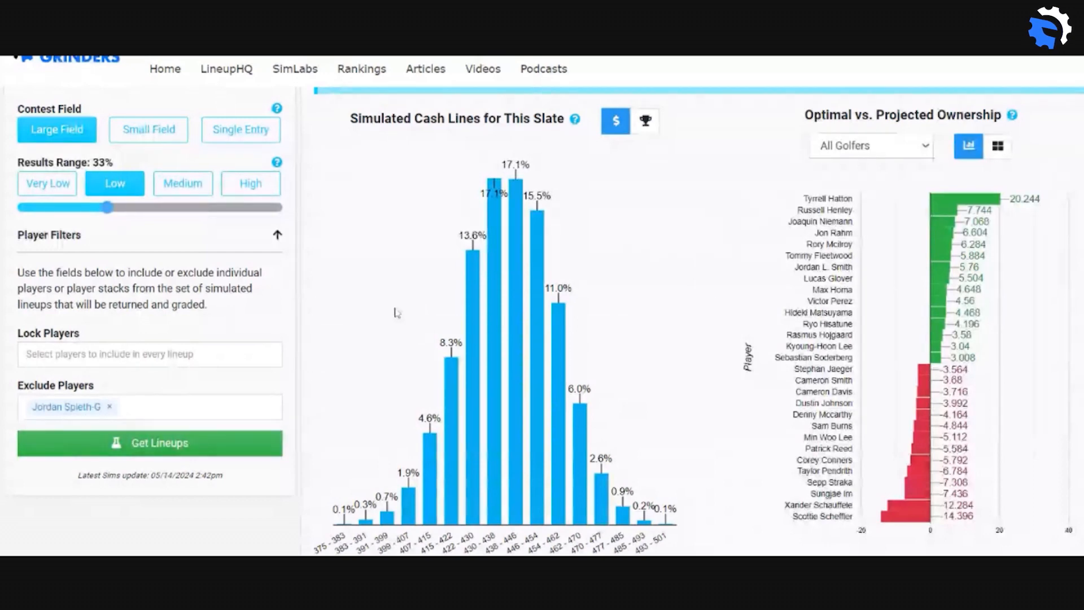
Step: In the advanced settings, set both the Simulation Weight and the Projection Weight to Medium (66)
scroll(387, 330, "up", 2)
scroll(279, 320, "up", 1)
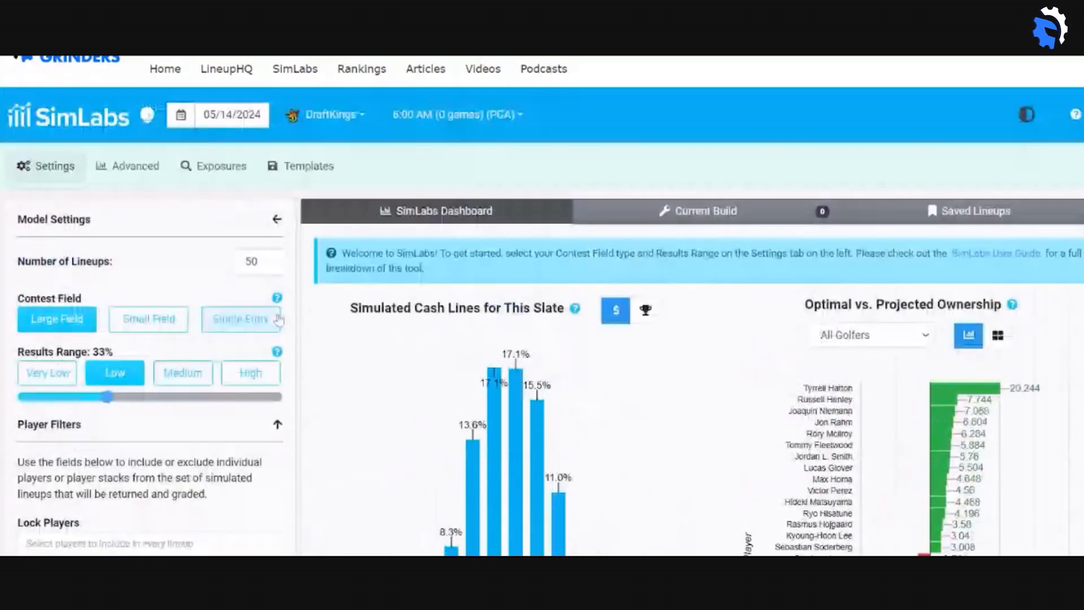
left_click(145, 175)
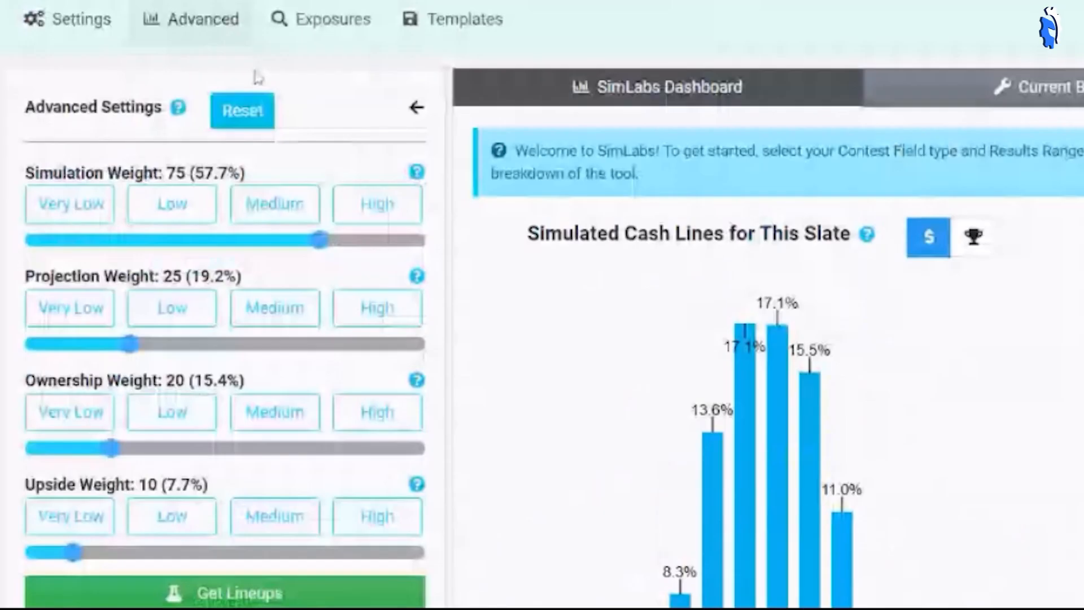
scroll(193, 169, "down", 1)
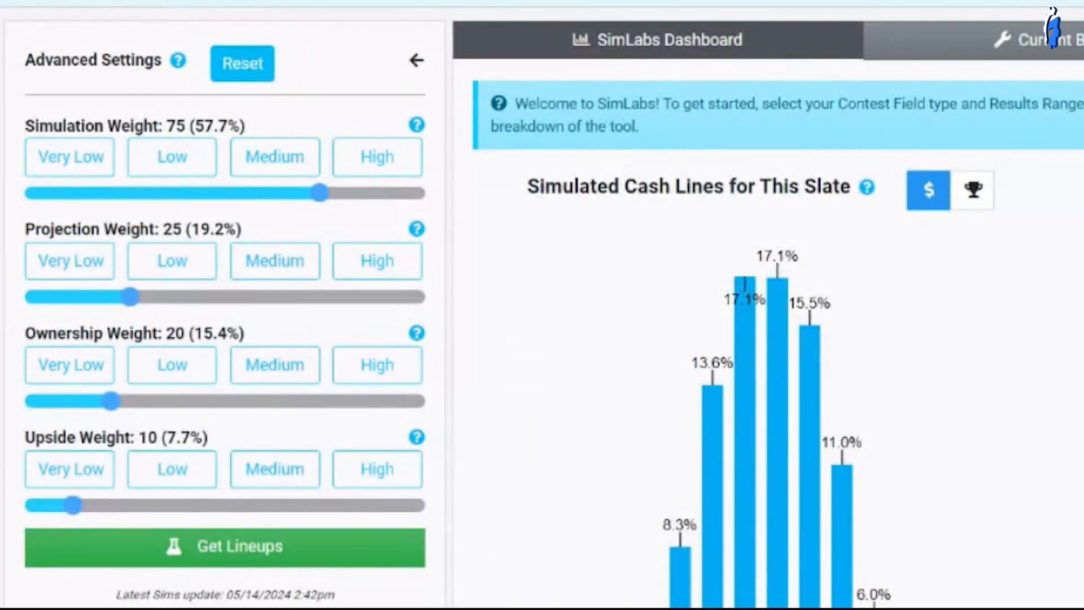
left_click_drag(34, 125, 244, 126)
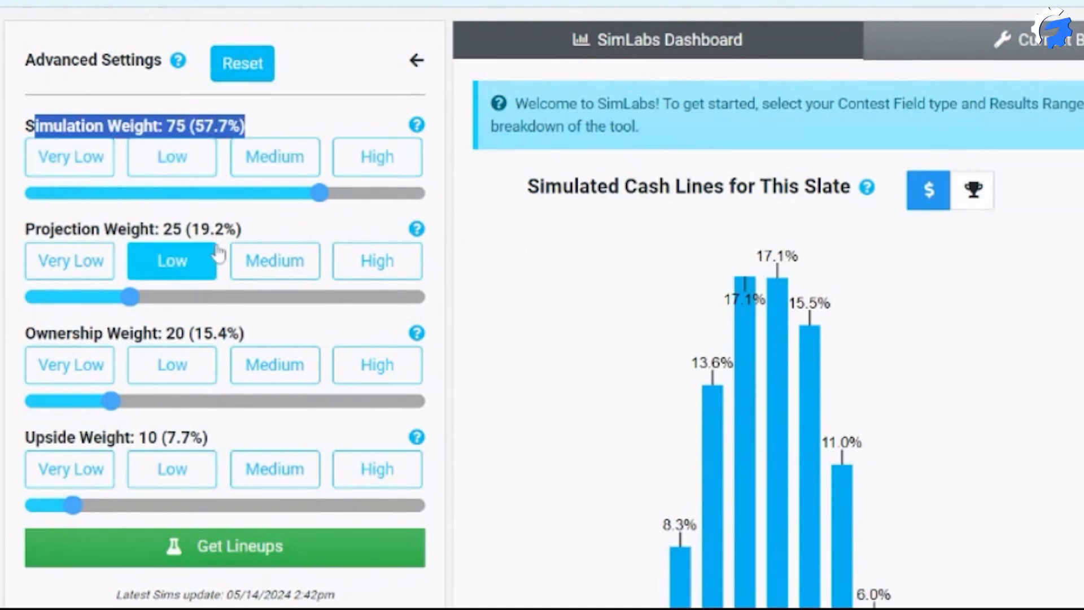
left_click(275, 156)
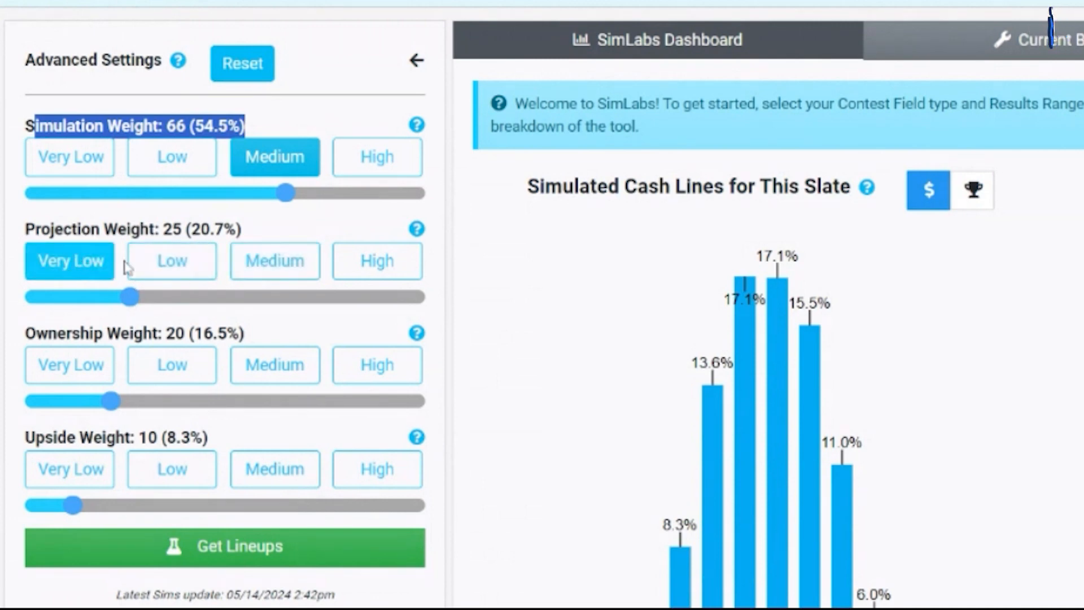
left_click(256, 262)
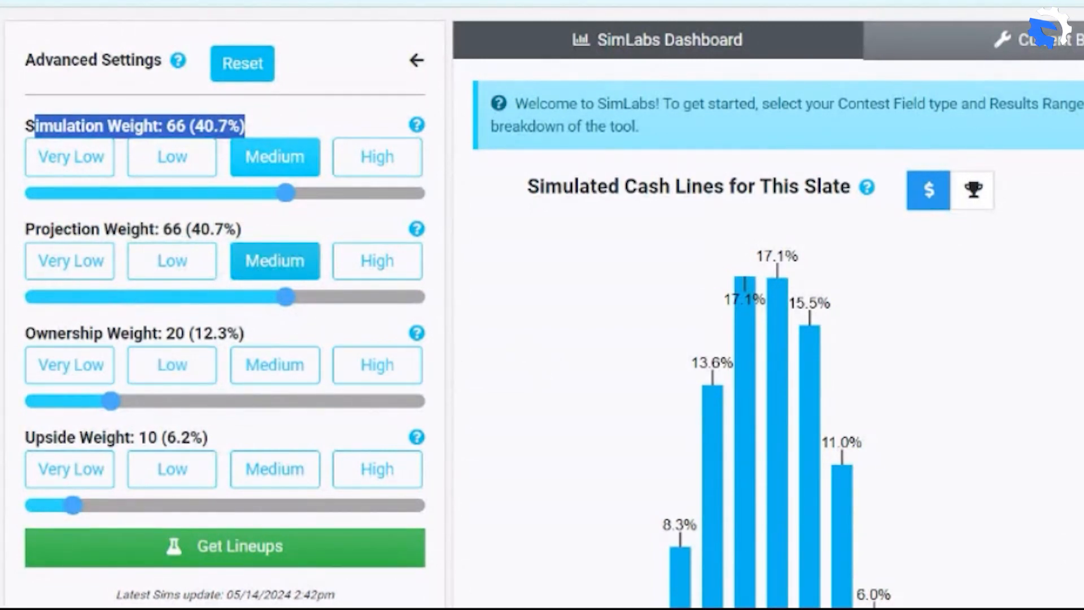
Step: Set the Ownership Weight to Medium (66) and the Upside Weight to High (85), and generate the lineups
left_click(356, 370)
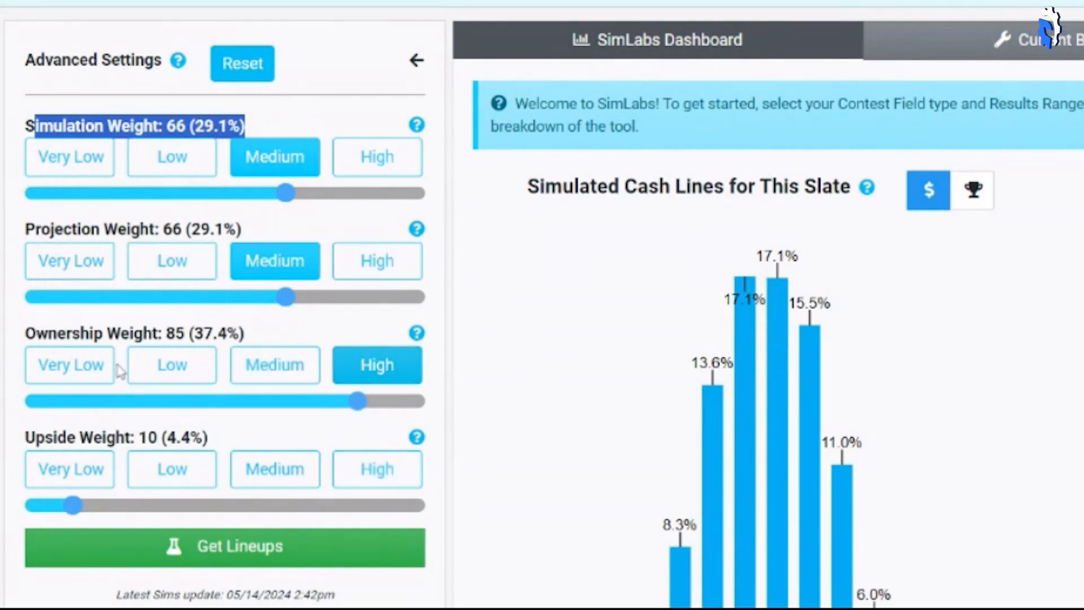
left_click(246, 373)
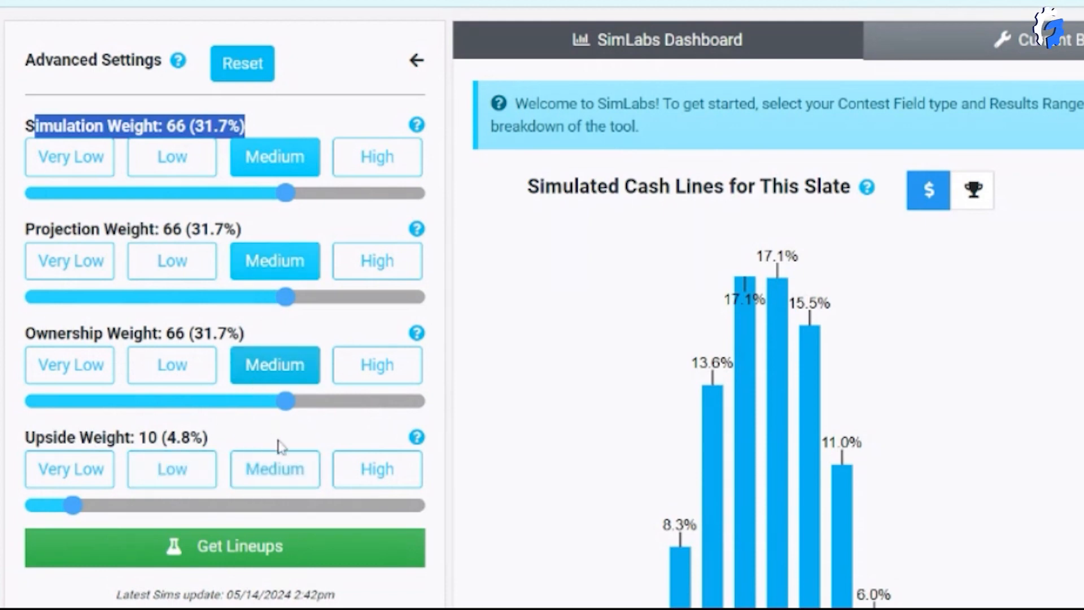
left_click(377, 468)
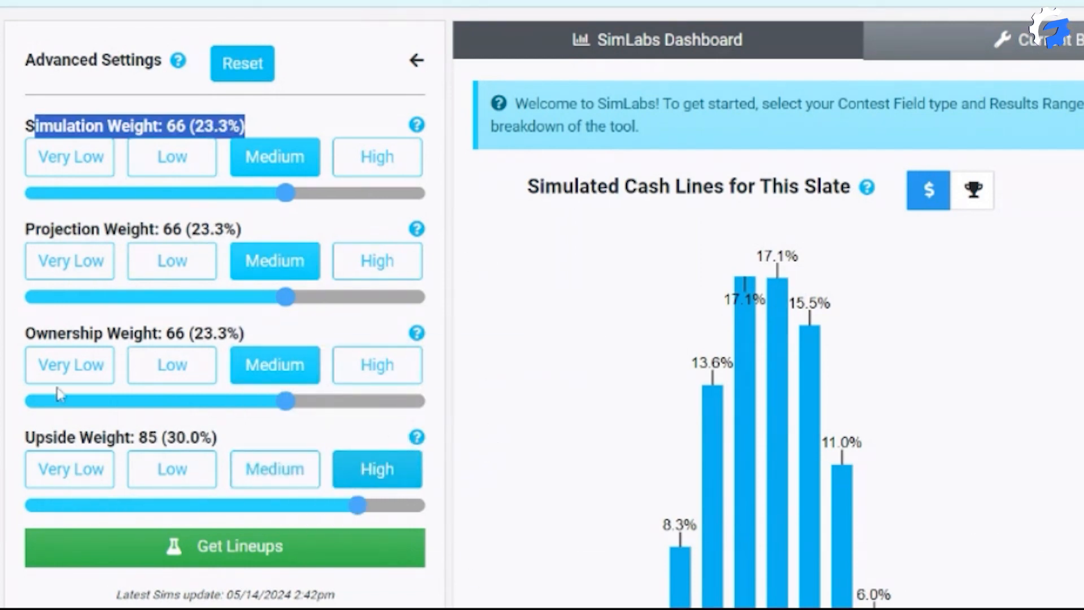
left_click(612, 332)
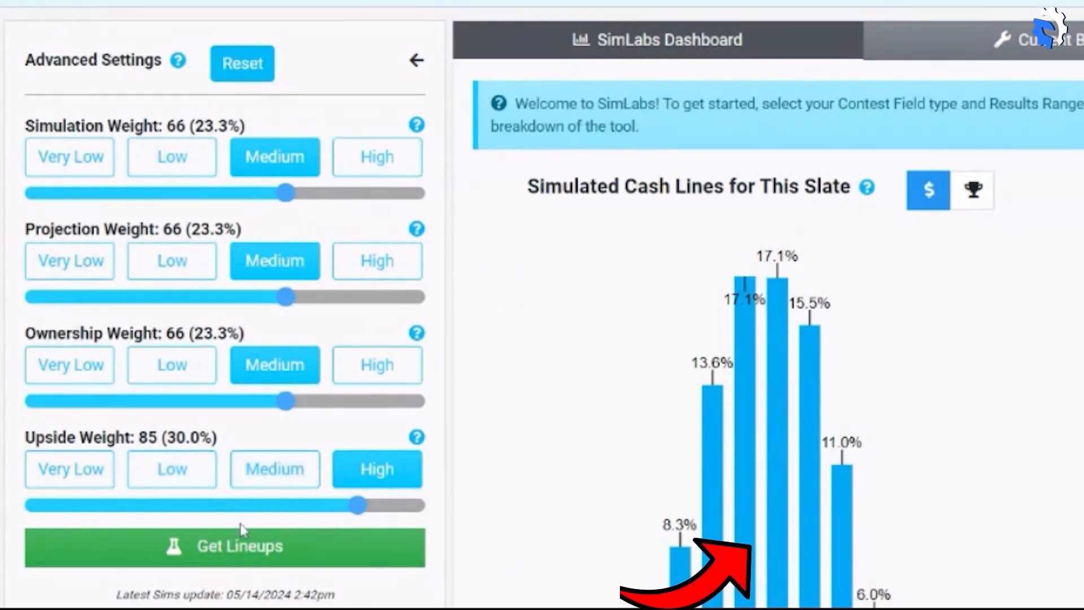
left_click(239, 548)
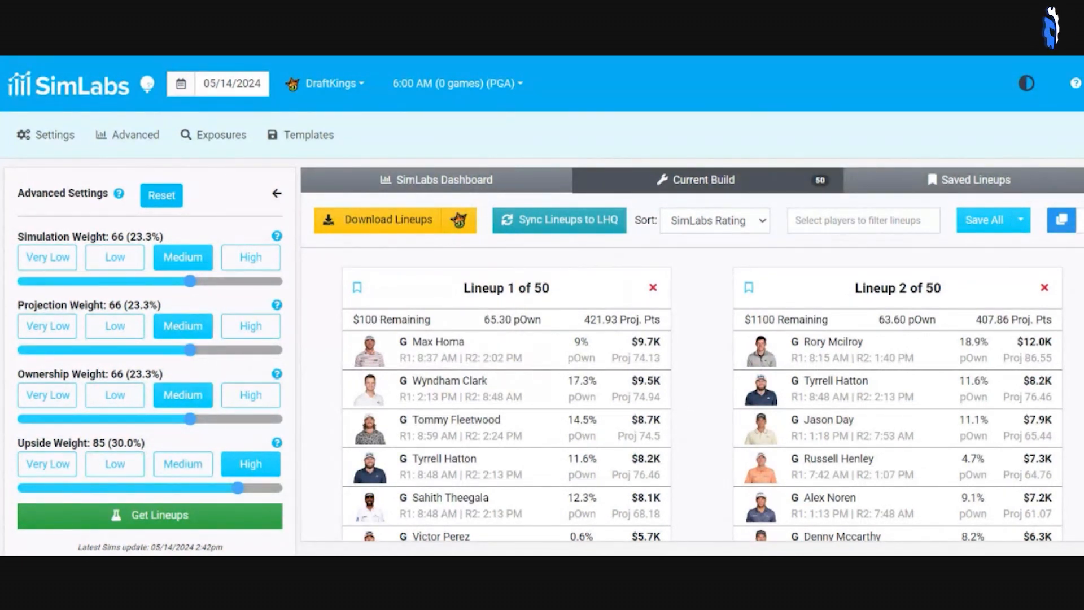
Step: Search the current build's player filter for Spieth to check the exclusion, and clear the search
left_click(863, 220)
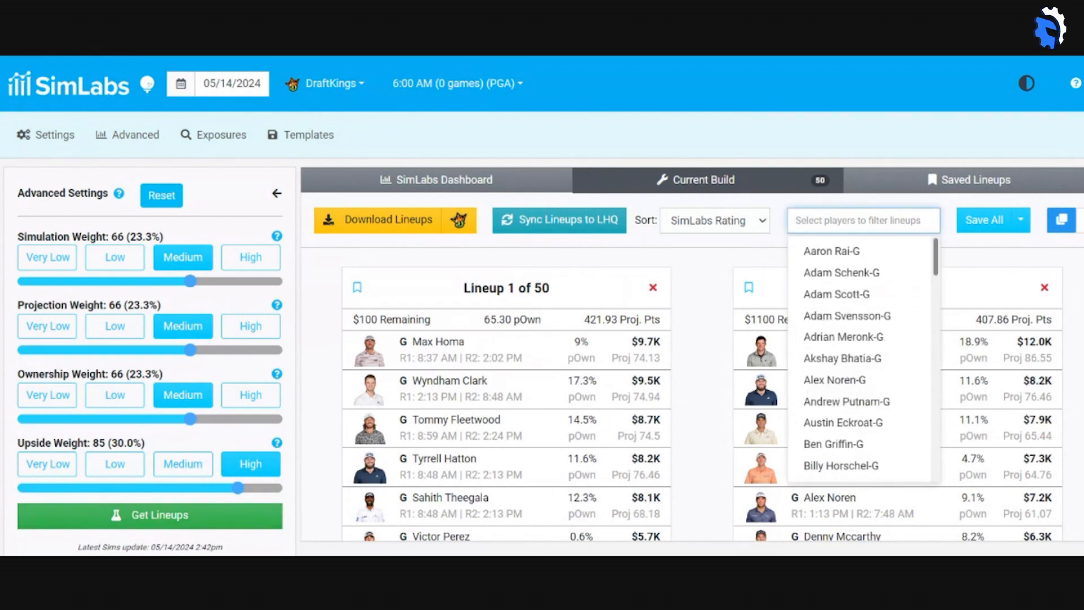
left_click(706, 299)
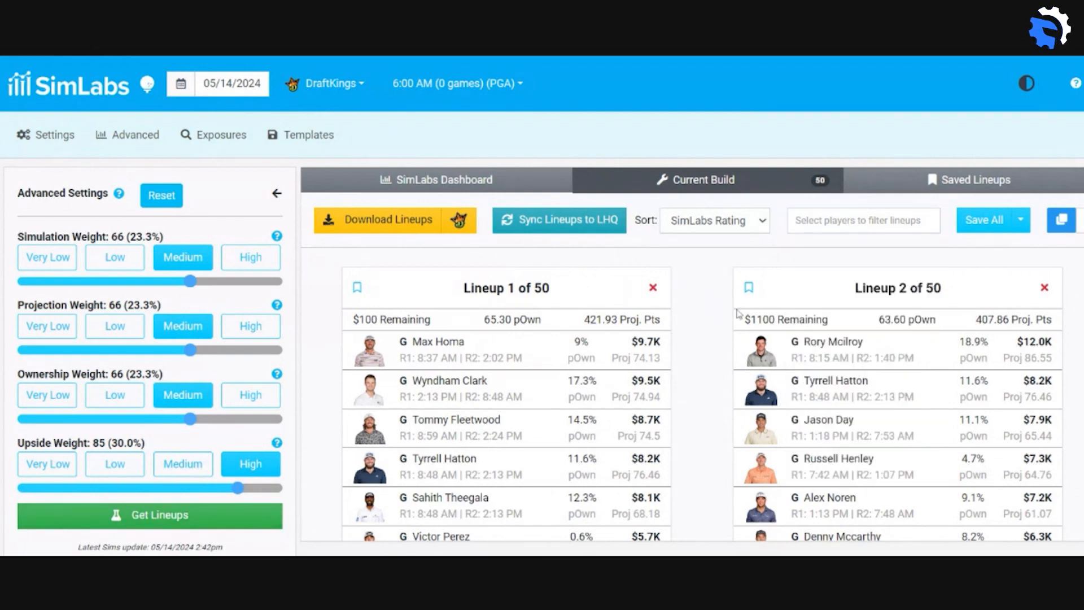
left_click(881, 221)
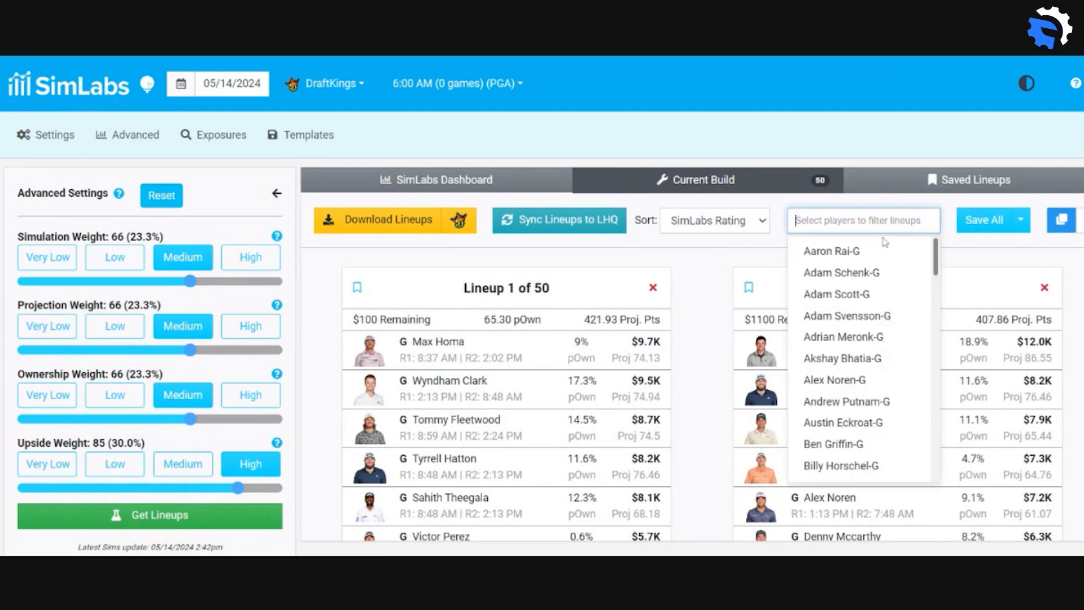
type("SPIET")
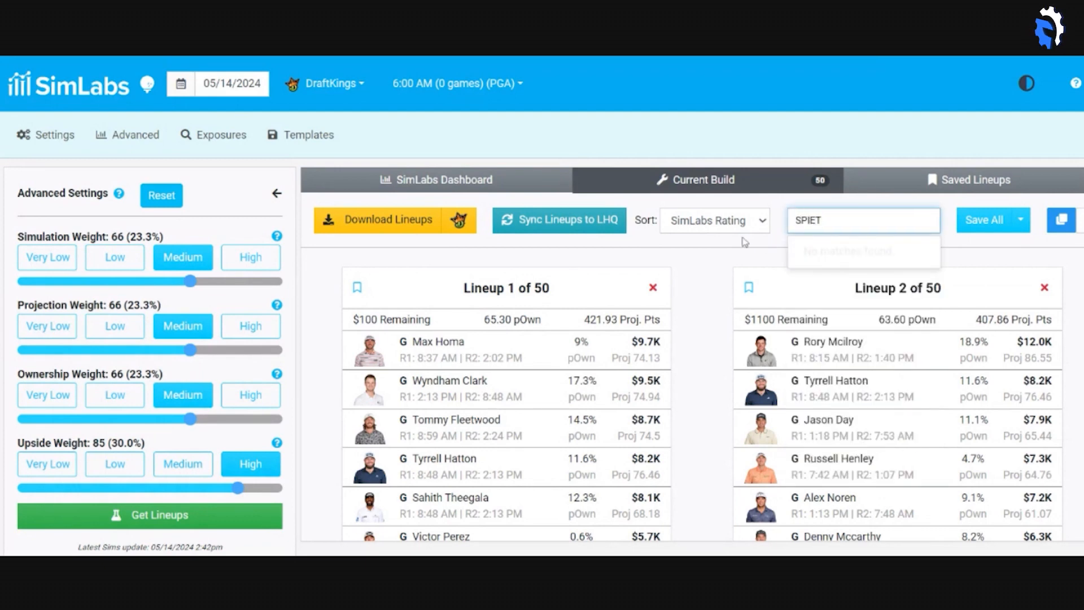
key("BackSpace")
key("BackSpace")
key("BackSpace")
key("BackSpace")
key("BackSpace")
left_click(713, 287)
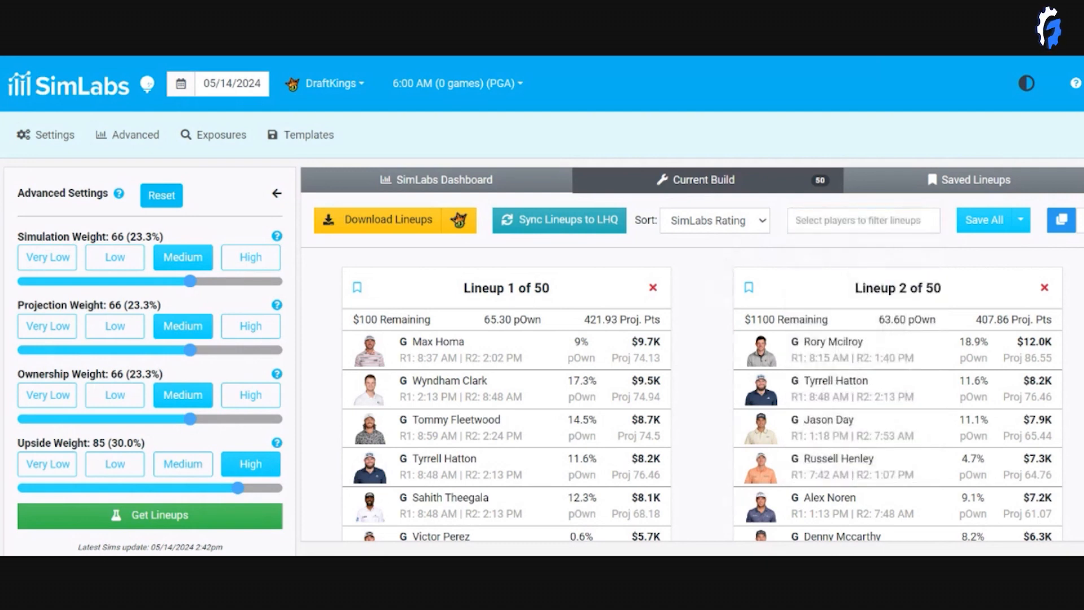
Step: Examine the first generated lineups with their score bars, and highlight Lineup 1's SimLabs Rating
scroll(542, 305, "up", 1)
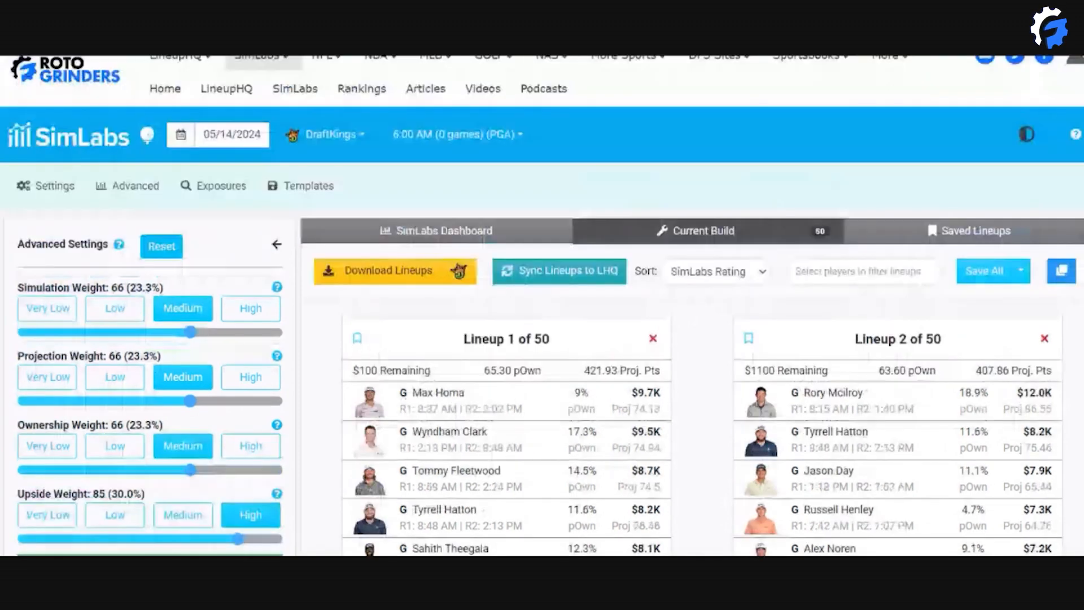
scroll(792, 305, "down", 1)
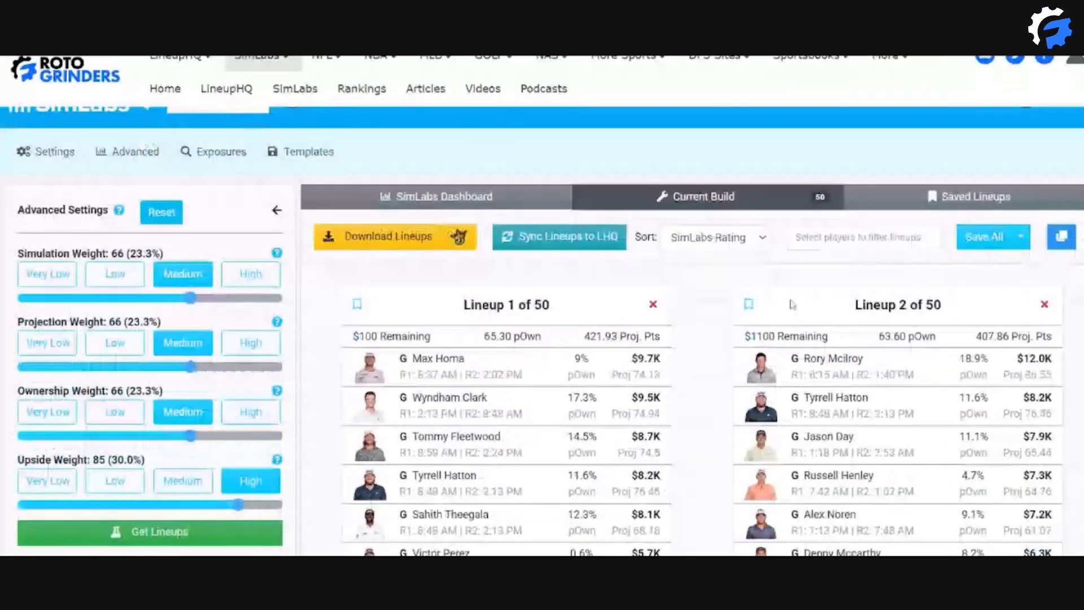
scroll(690, 345, "down", 3)
scroll(690, 346, "down", 3)
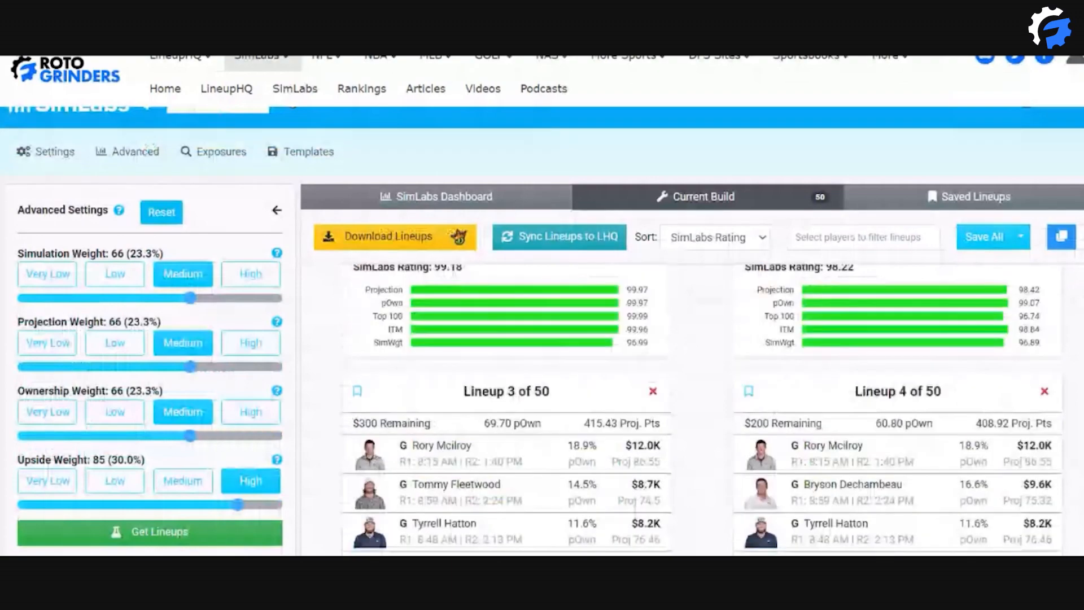
scroll(692, 409, "up", 3)
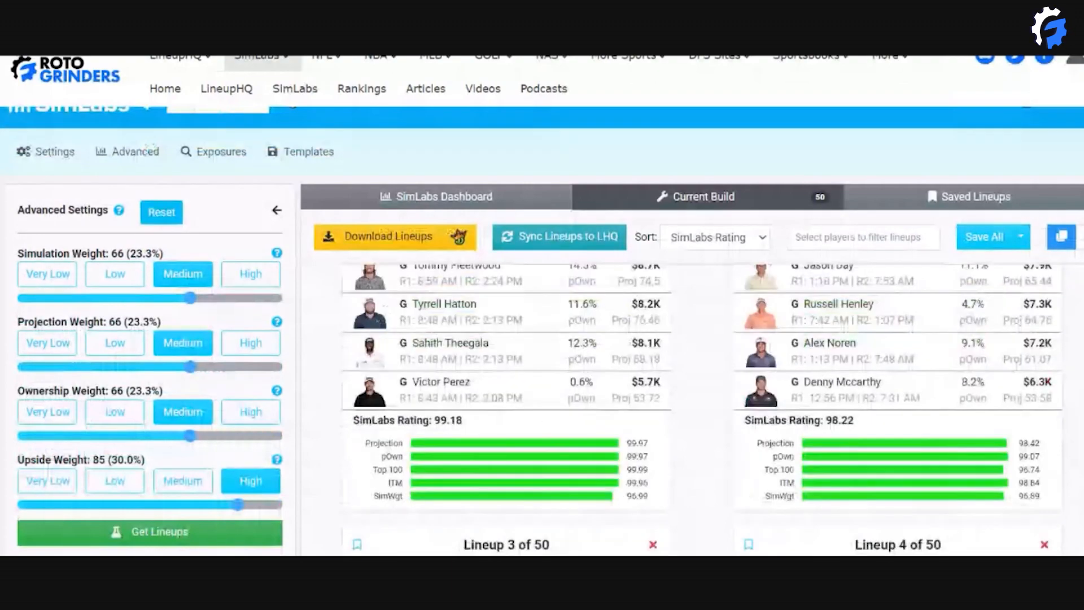
scroll(456, 541, "up", 1)
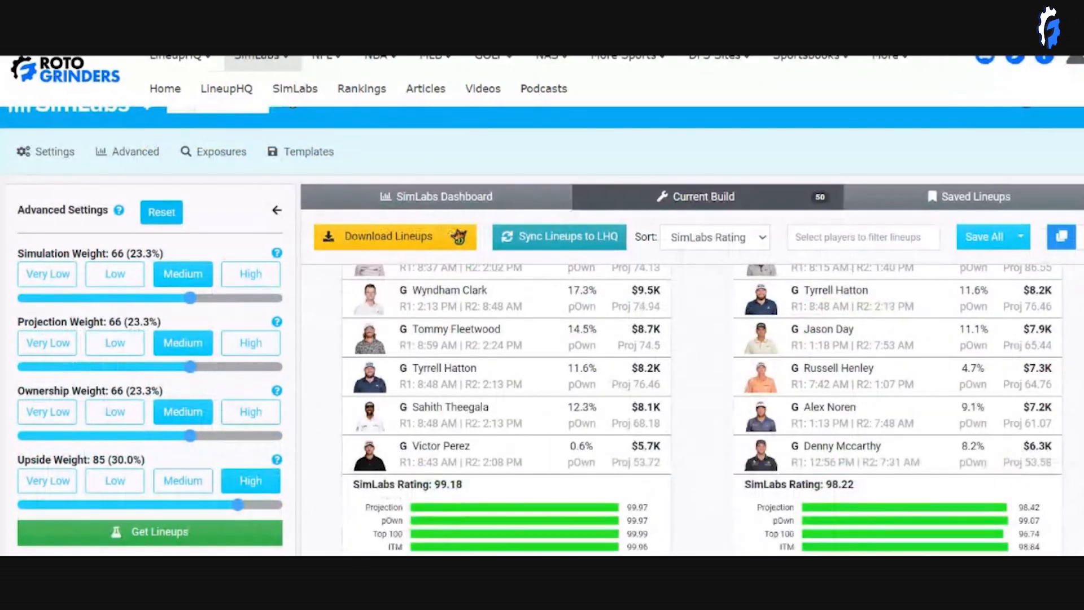
left_click_drag(463, 484, 373, 497)
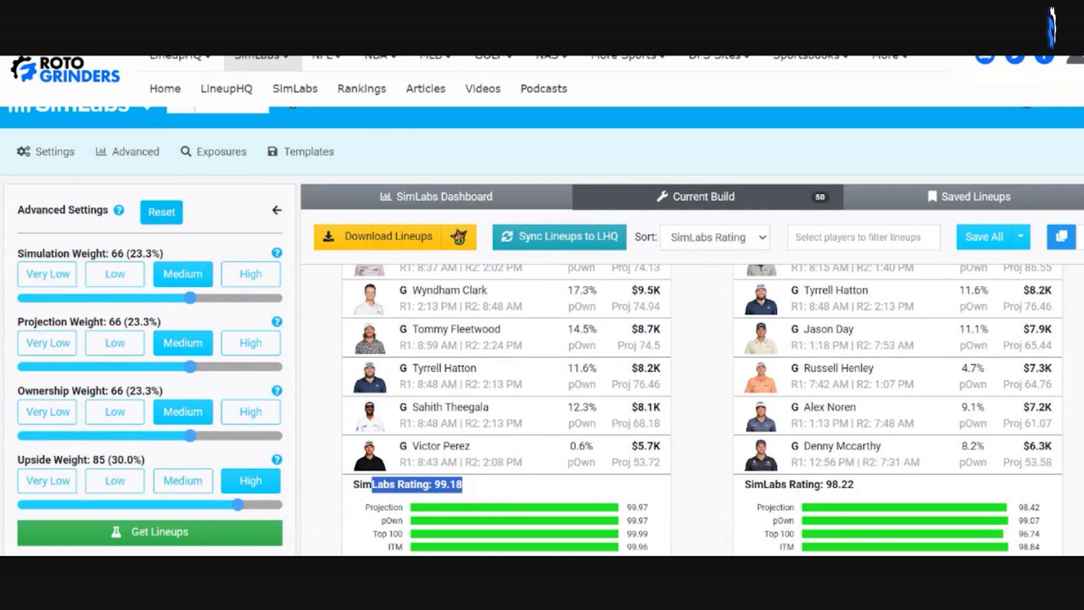
Step: Review the lowest-ranked lineups and their ratings at the end of the build, down to Lineup 50
scroll(701, 409, "down", 20)
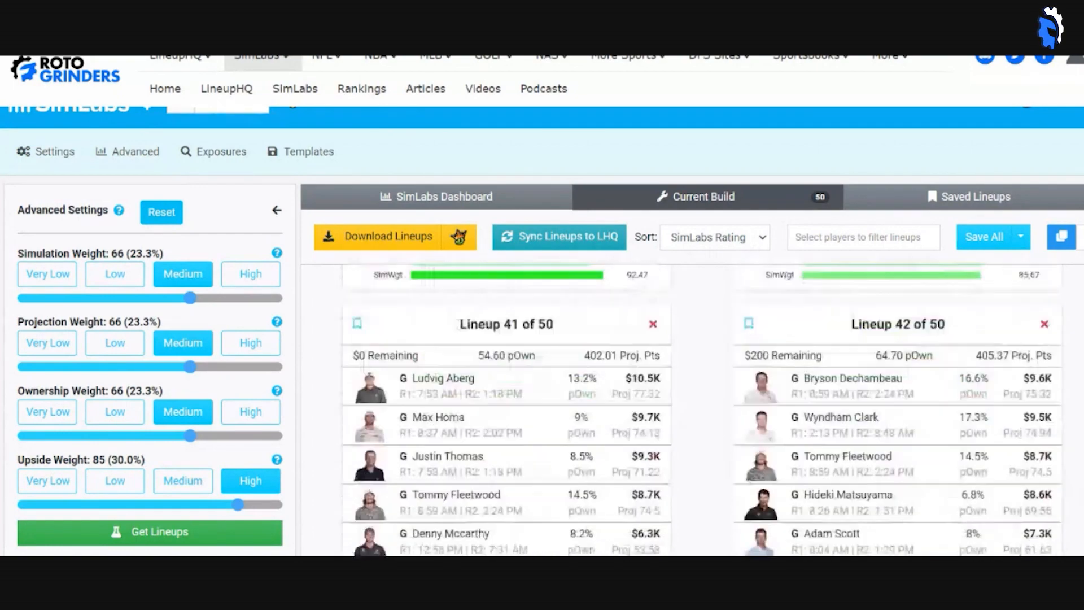
scroll(847, 447, "down", 10)
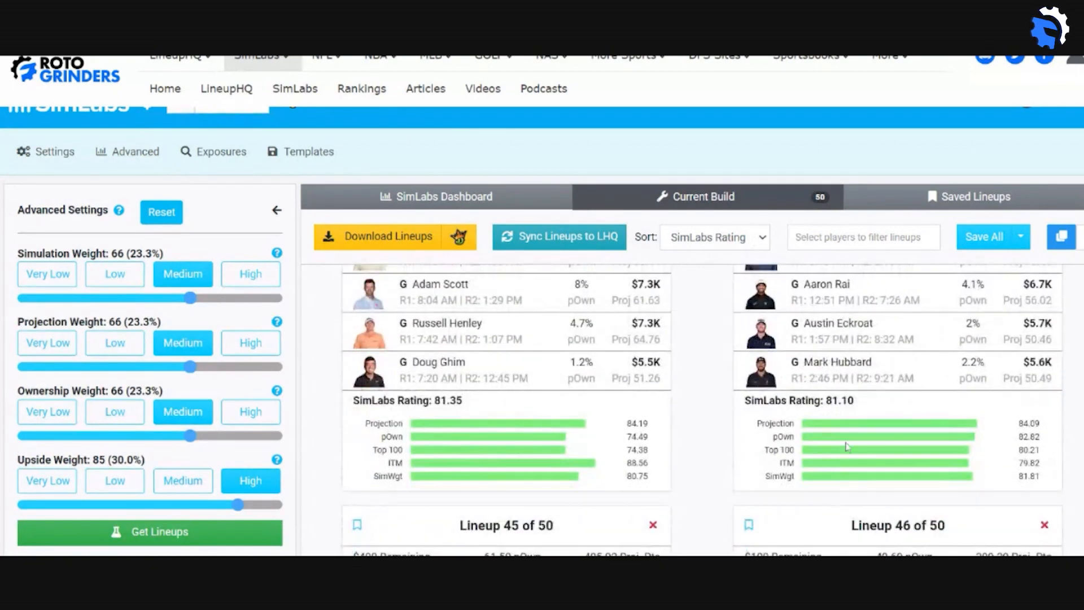
scroll(702, 410, "down", 10)
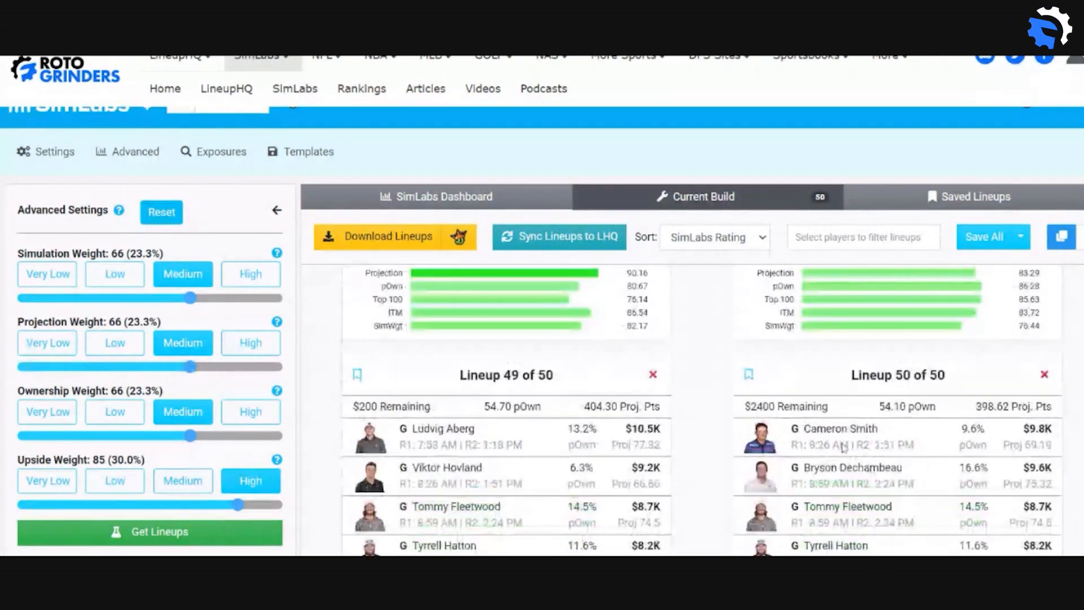
Step: Highlight the SimLabs Rating of Lineup 50
left_click_drag(764, 434, 848, 434)
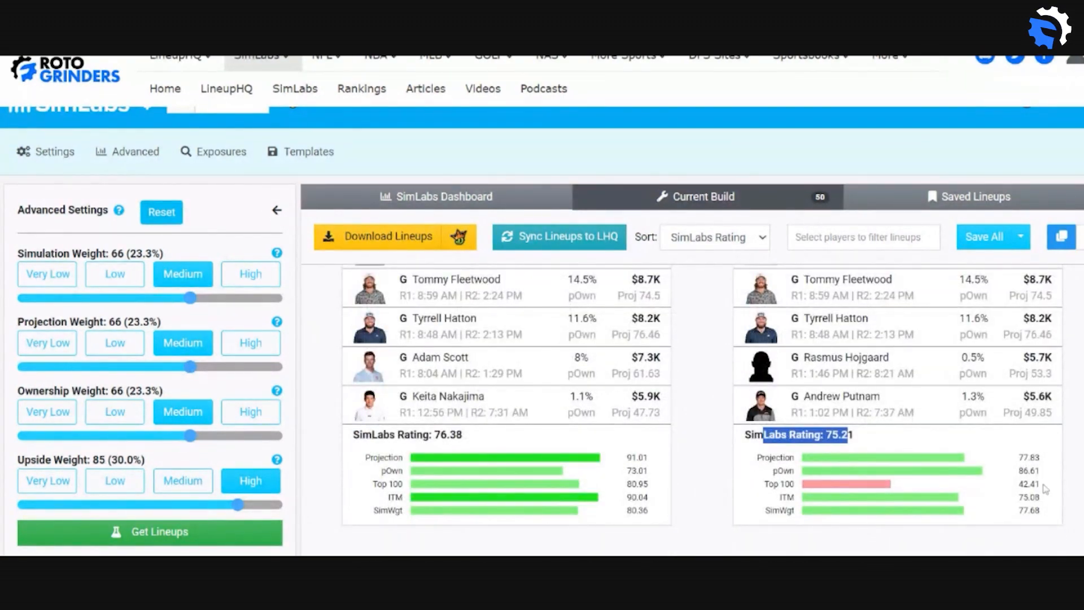
Step: Bookmark Lineups 1 and 2 at the start of the build, remove both bookmarks, and repeat the marking and unmarking once
scroll(702, 409, "up", 20)
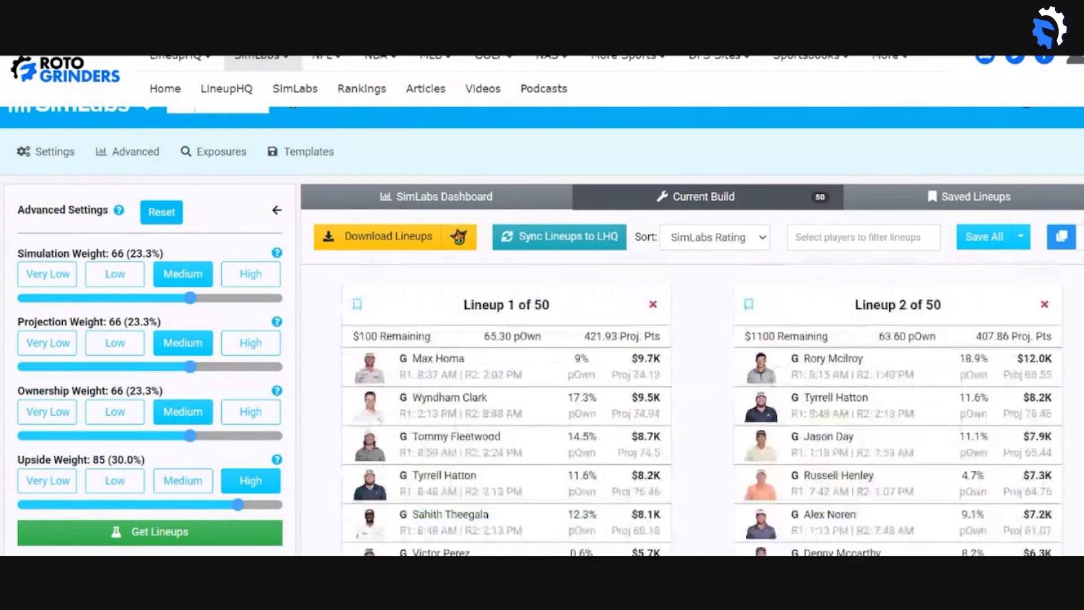
left_click(749, 305)
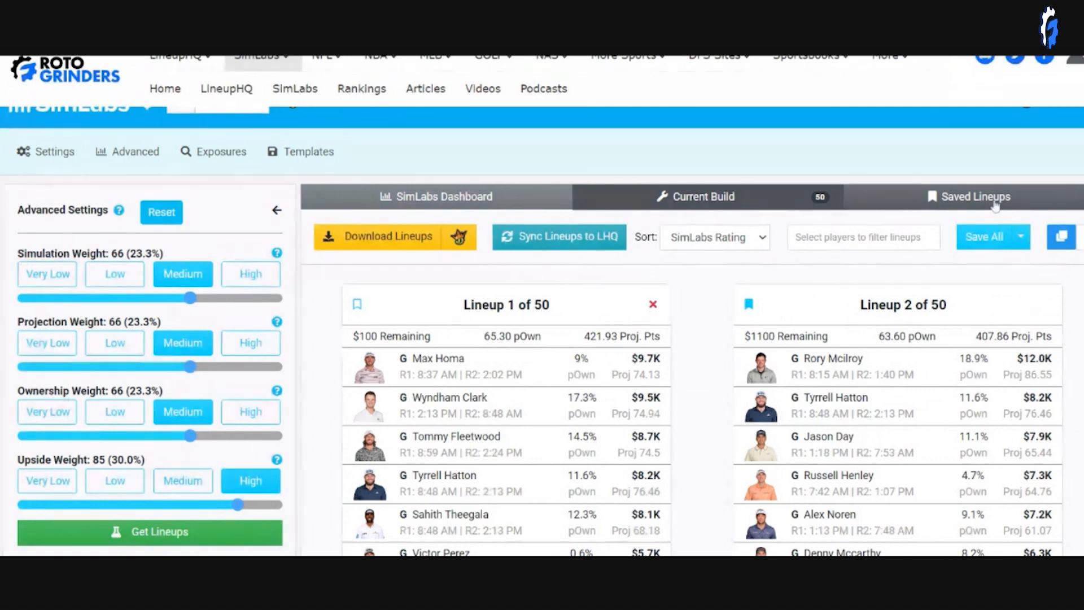
left_click(357, 305)
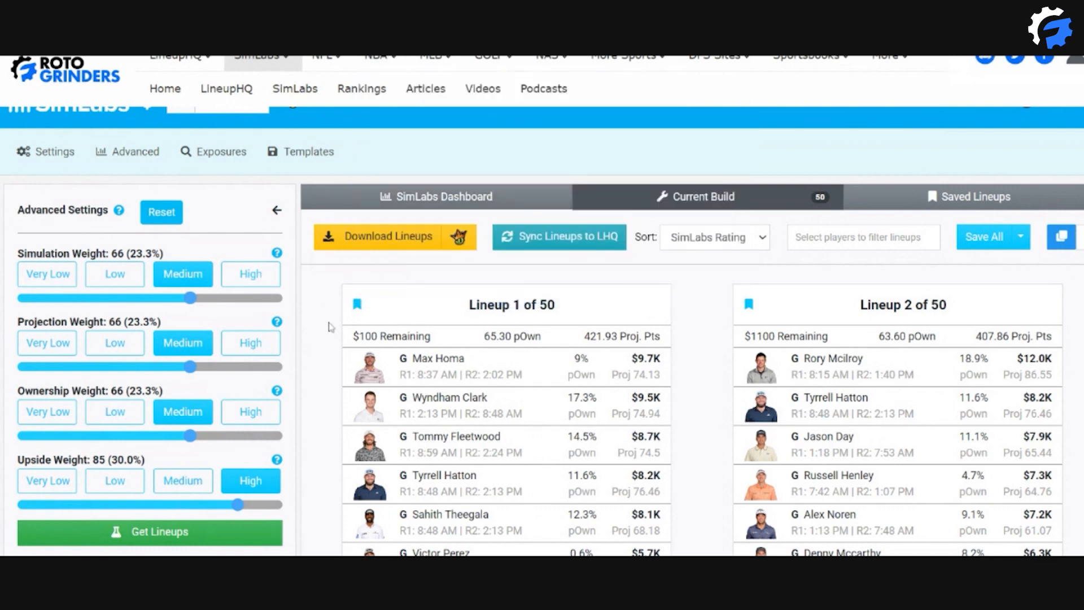
left_click(357, 307)
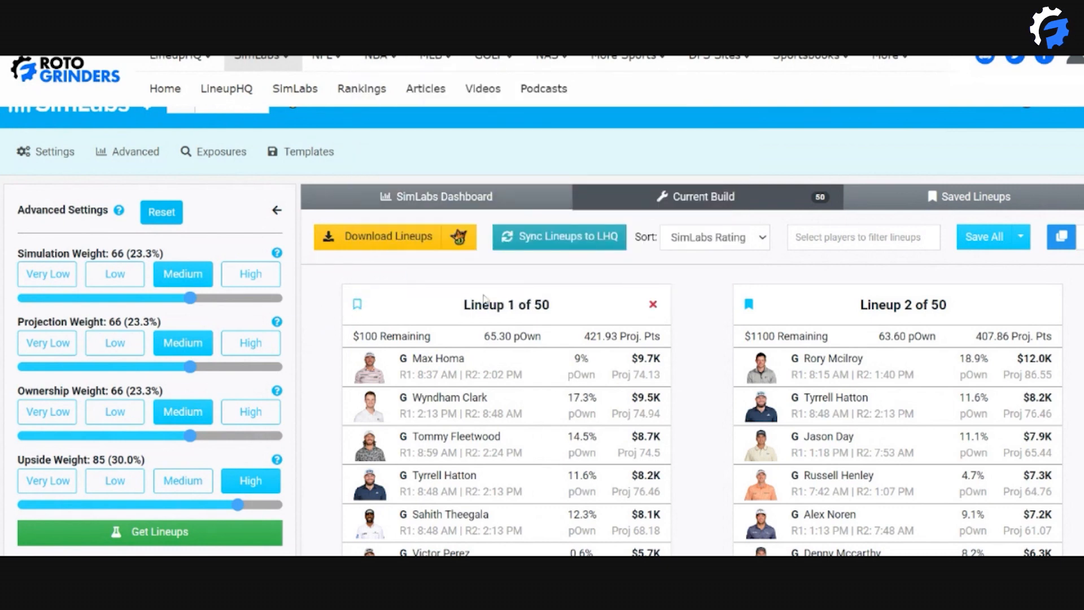
left_click(749, 307)
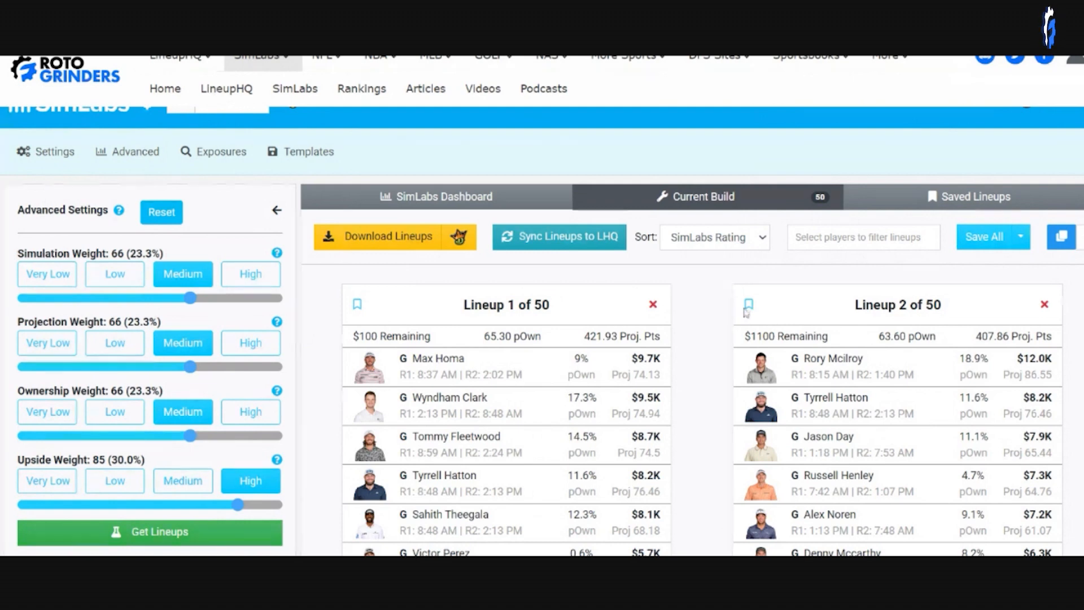
left_click(357, 307)
left_click(749, 307)
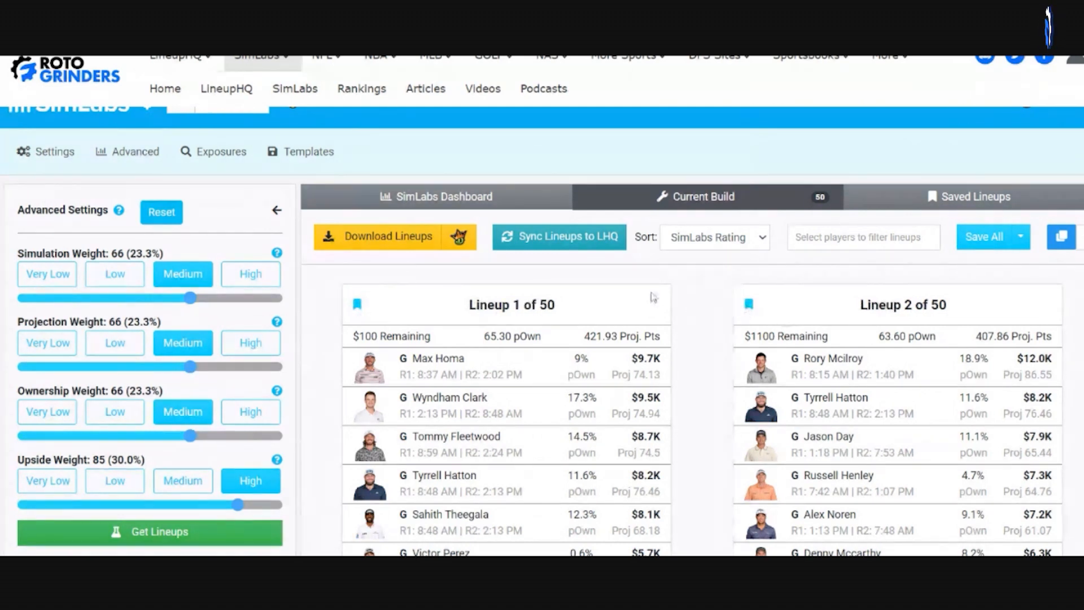
left_click(359, 308)
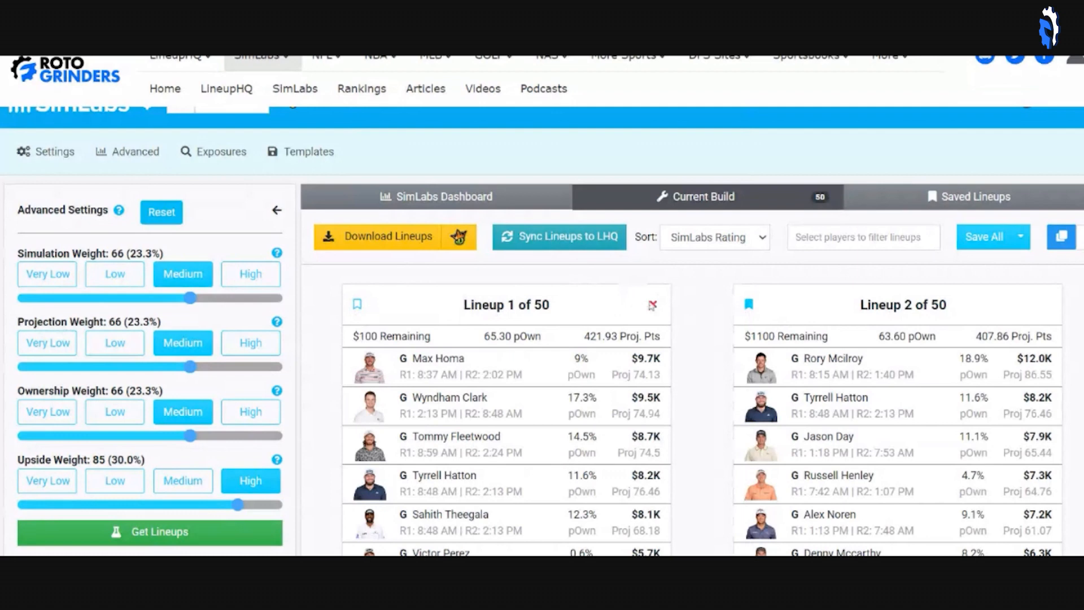
left_click(749, 307)
Step: Sort the lineups by Salary, highlight the remaining salary of Lineups 1 and 2, and restore the SimLabs Rating sort
left_click(707, 243)
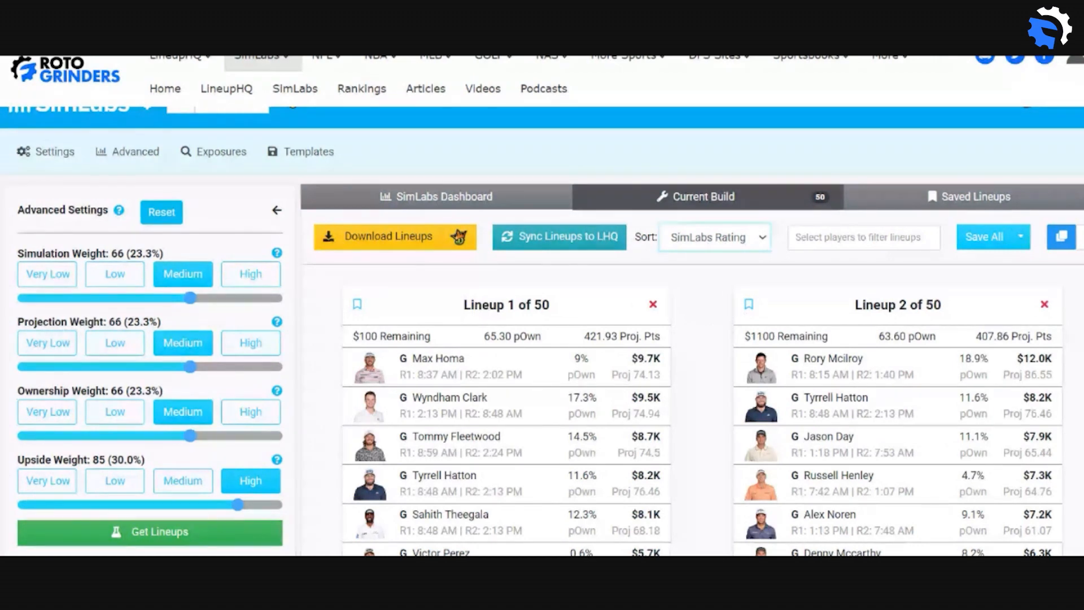
left_click(676, 303)
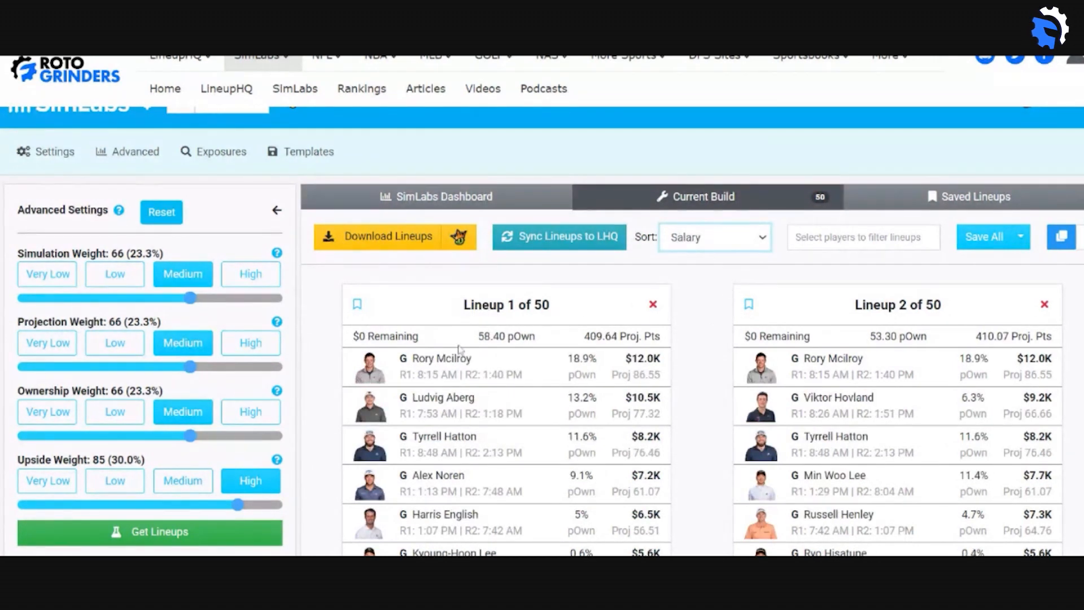
left_click_drag(435, 346, 346, 346)
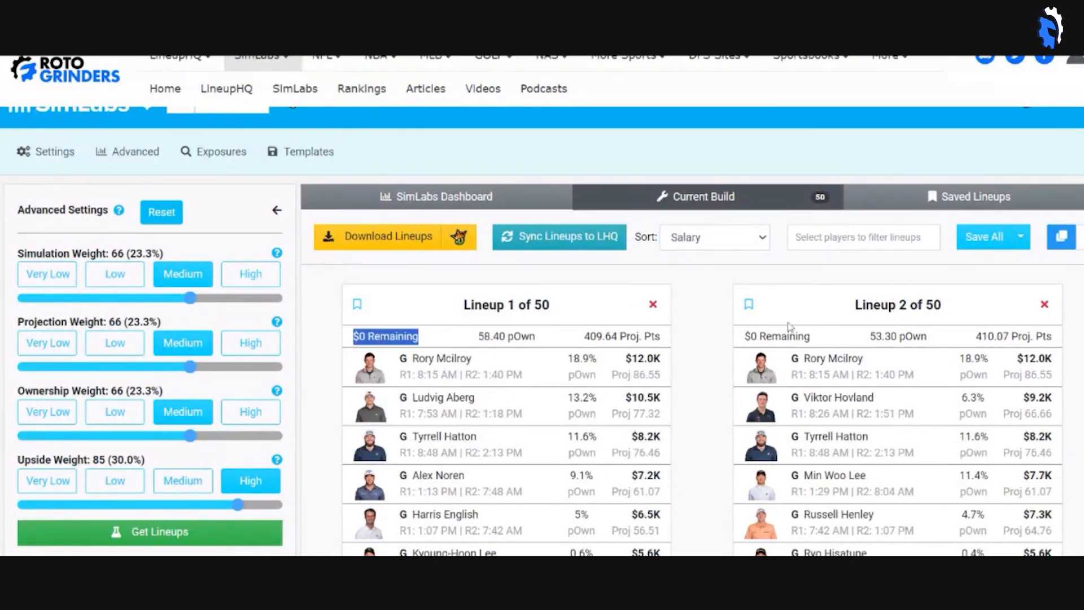
left_click_drag(816, 343, 744, 342)
left_click(698, 243)
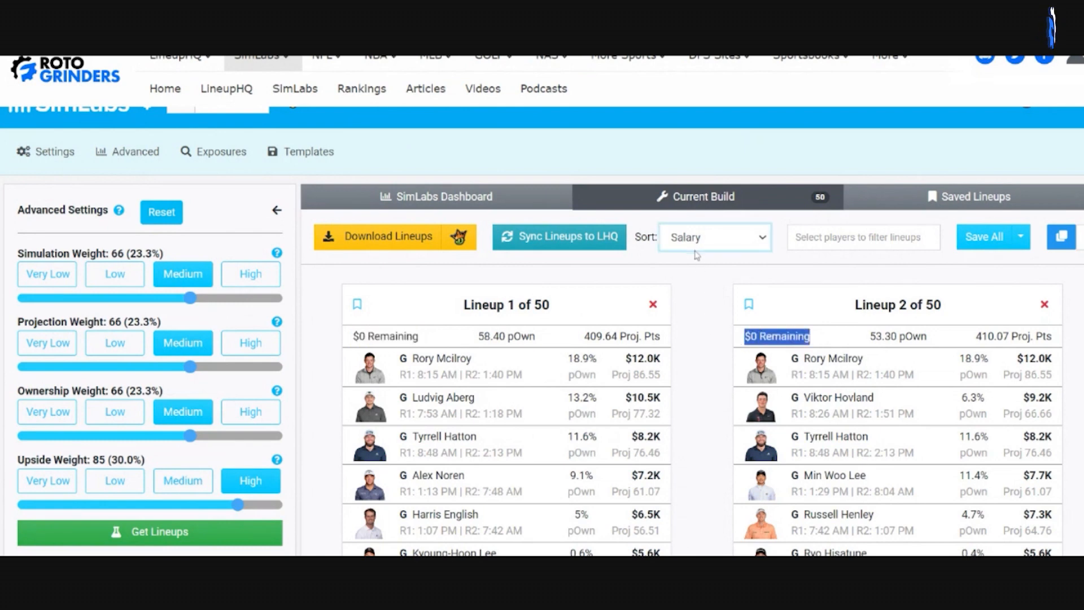
left_click(692, 264)
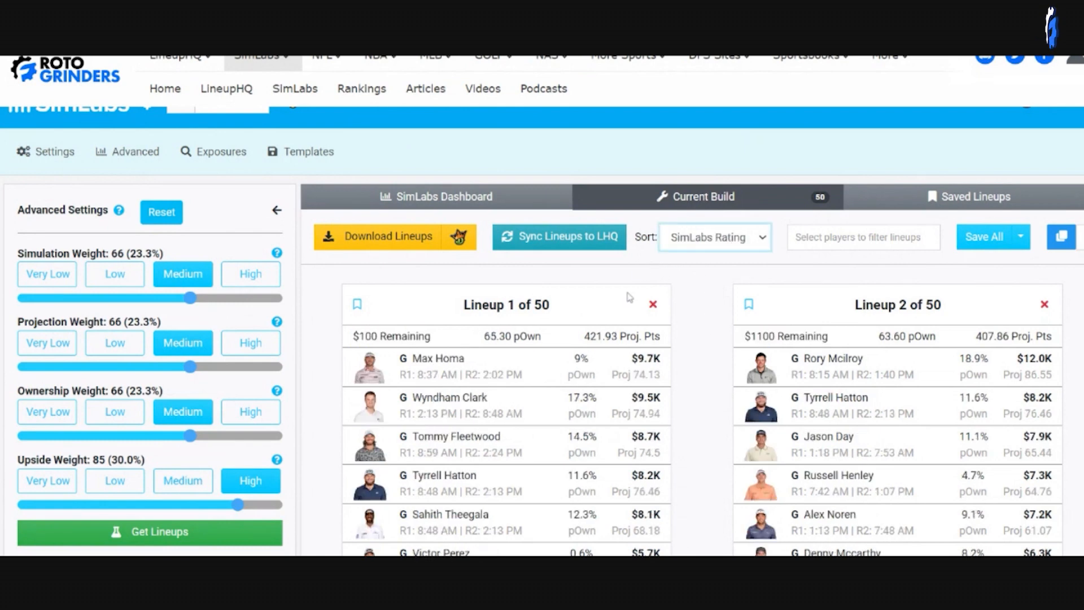
Step: Examine the score bars of the first lineups and highlight Lineup 2's scores from Projection to SimWgt
scroll(757, 367, "down", 5)
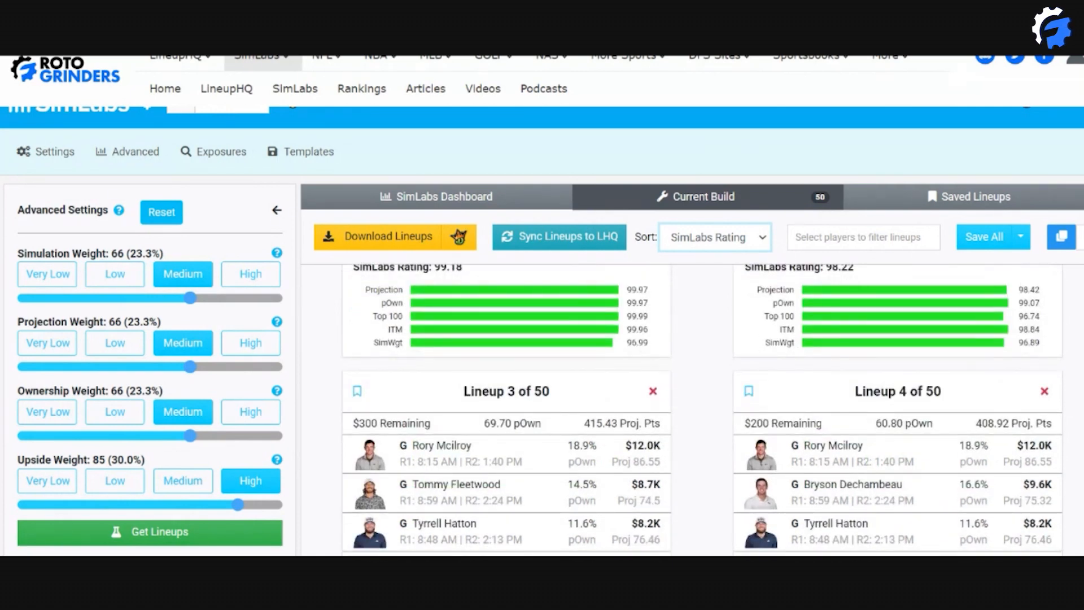
left_click_drag(1044, 342, 752, 297)
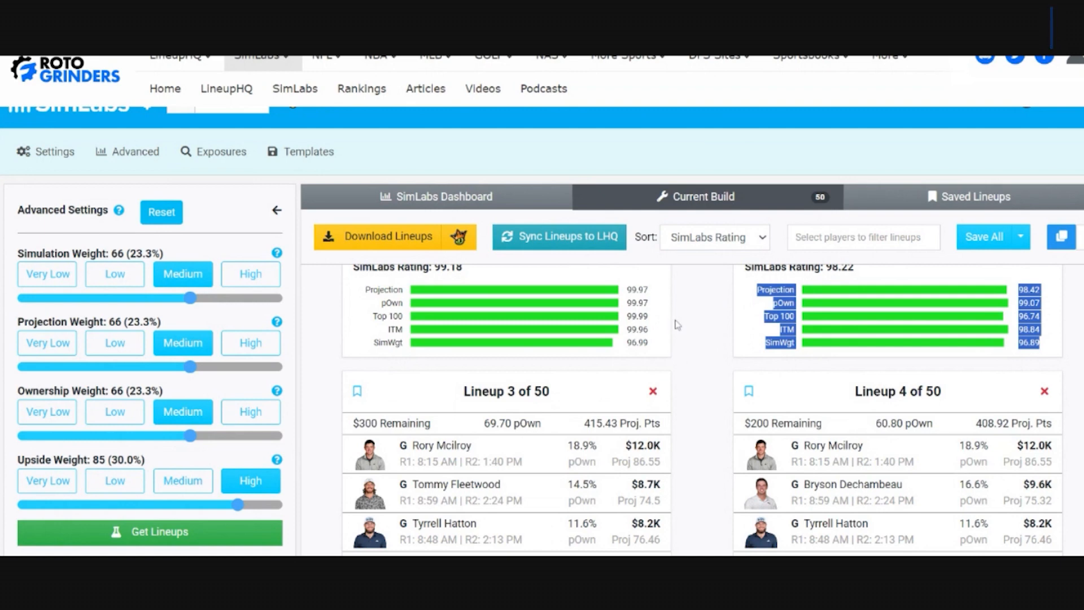
scroll(680, 322, "up", 5)
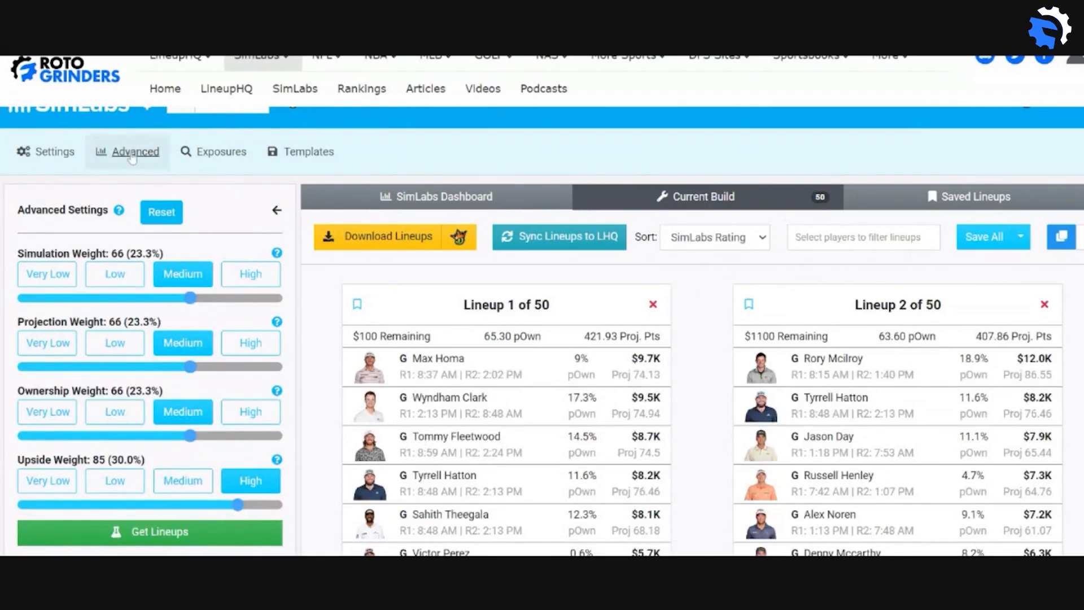
Step: Show the golfer exposures of the build and filter the lineups to those containing Tyrrell Hatton
scroll(131, 158, "up", 1)
left_click(208, 186)
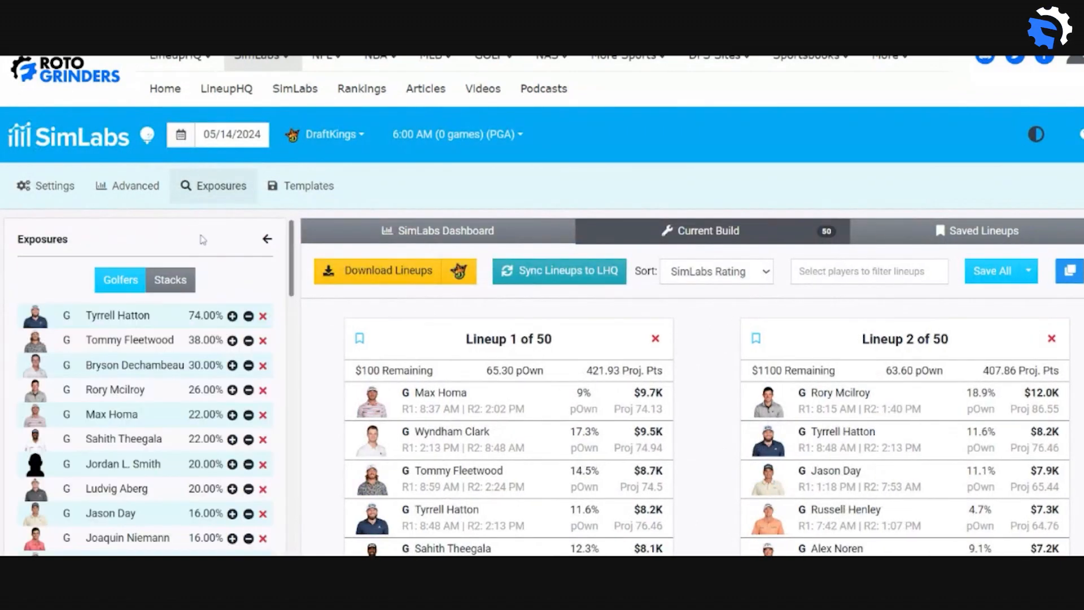
scroll(1076, 224, "down", 1)
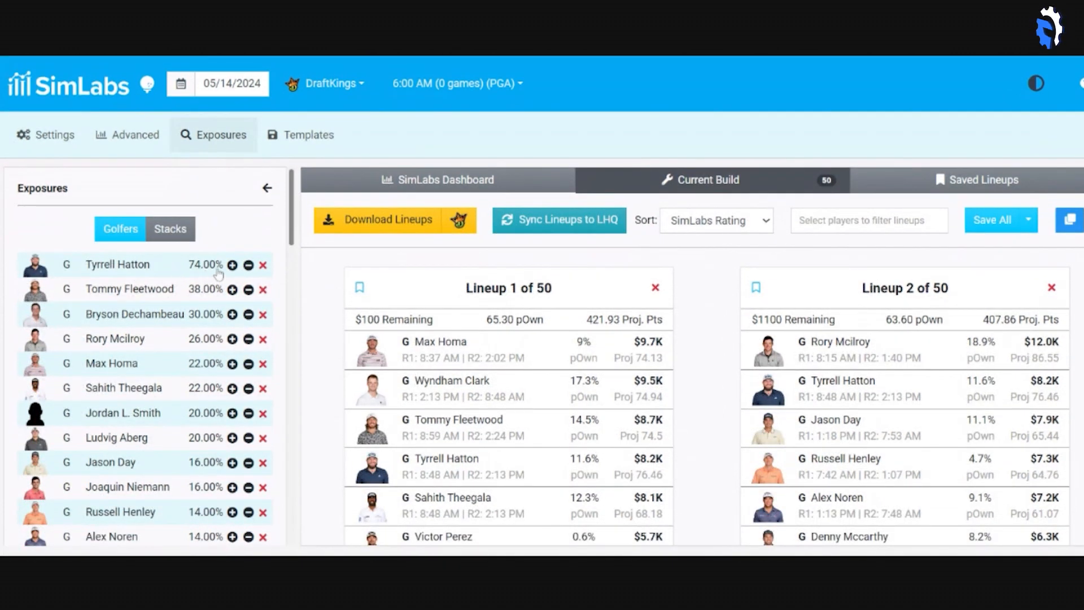
left_click_drag(217, 271, 184, 278)
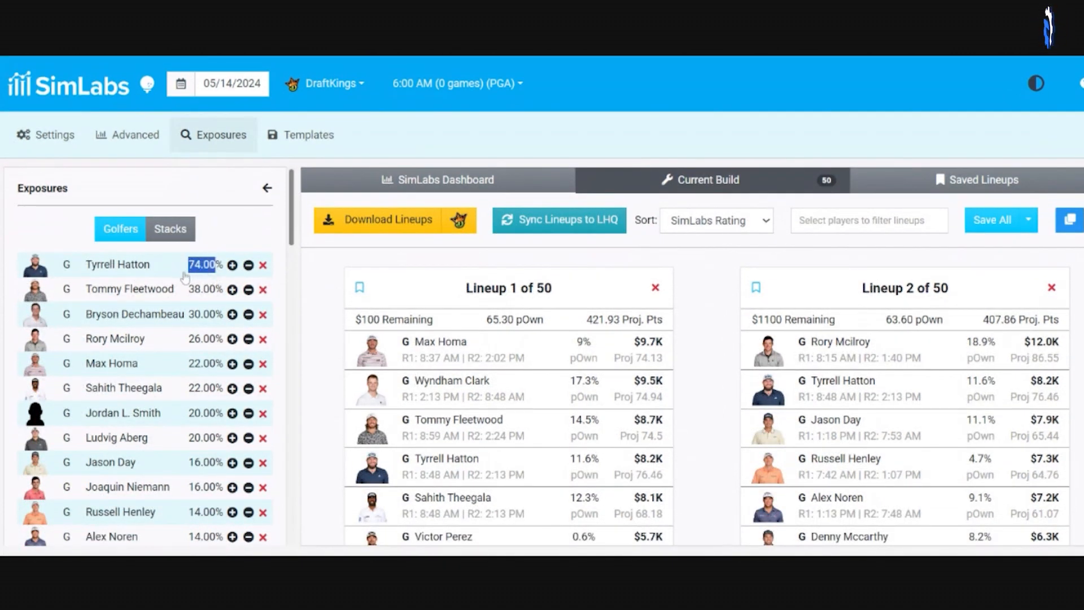
type("100")
key("Return")
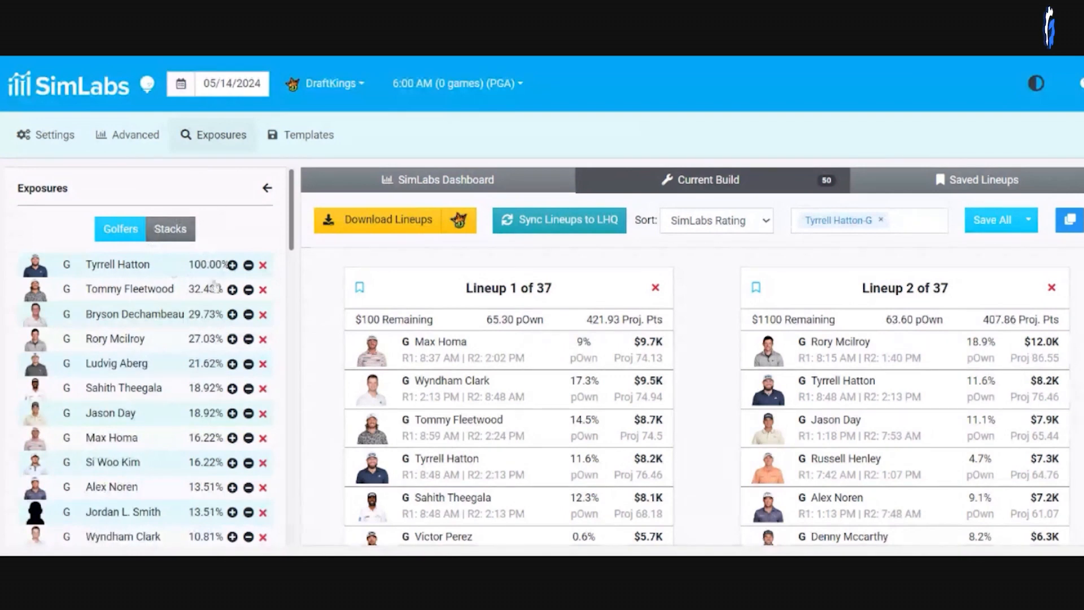
Step: Switch the exposures to Stacks and back to Golfers, and collapse and reopen the exposures view
left_click(170, 230)
left_click(125, 236)
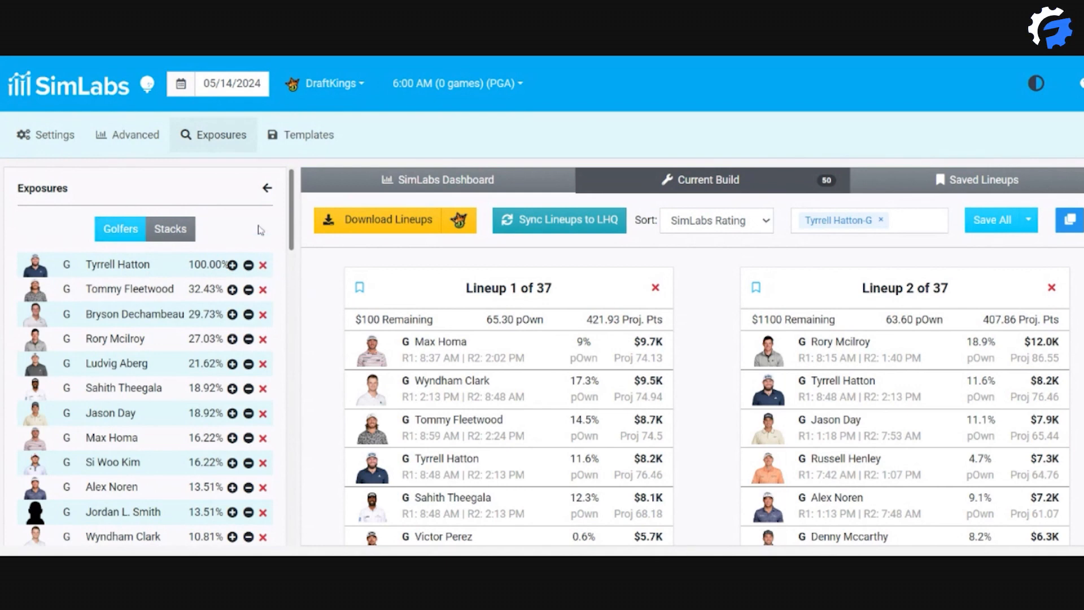
left_click(267, 188)
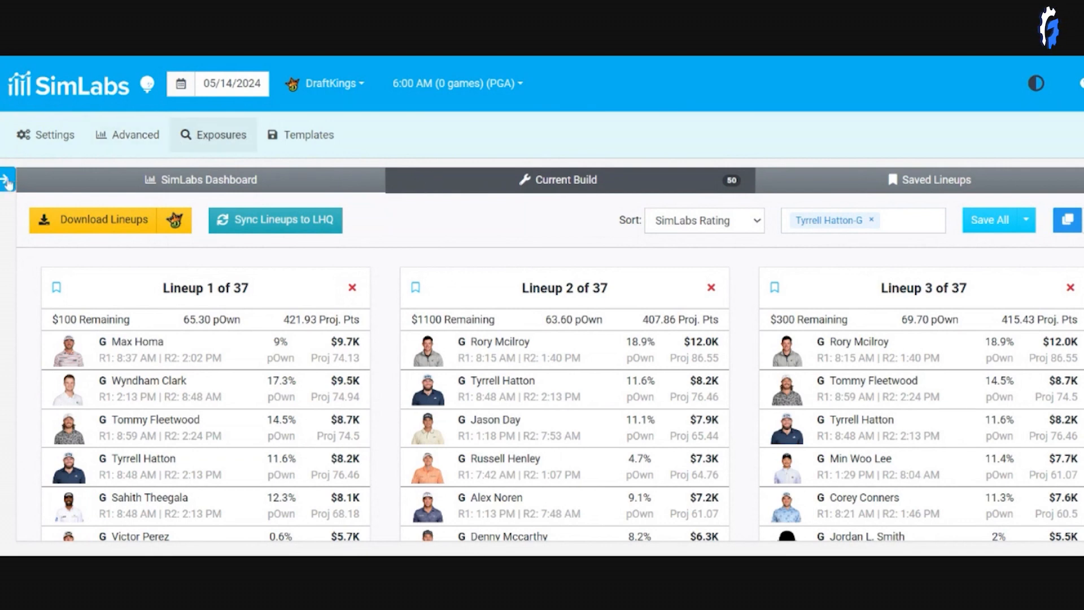
left_click(7, 182)
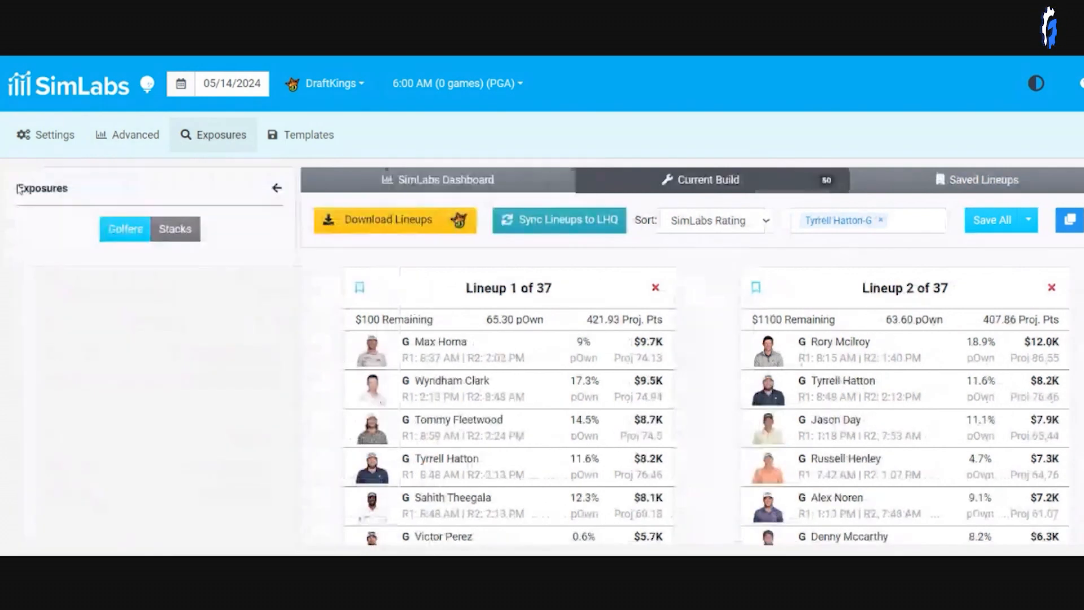
Step: Clear the Tyrrell Hatton lineup filter, reapply it from the golfer exposures, and clear it again
left_click(883, 224)
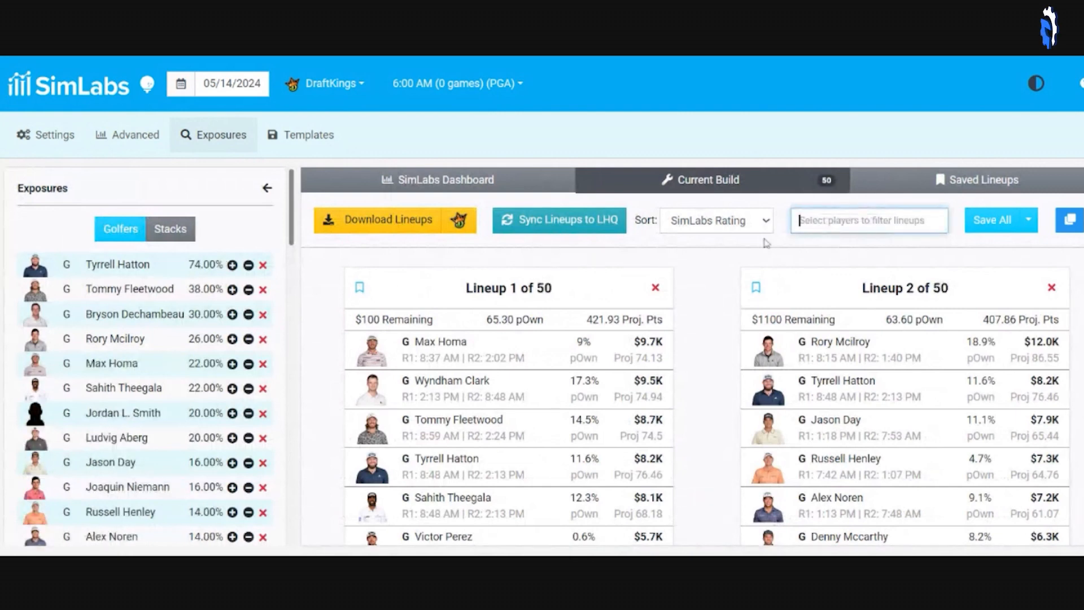
left_click(167, 269)
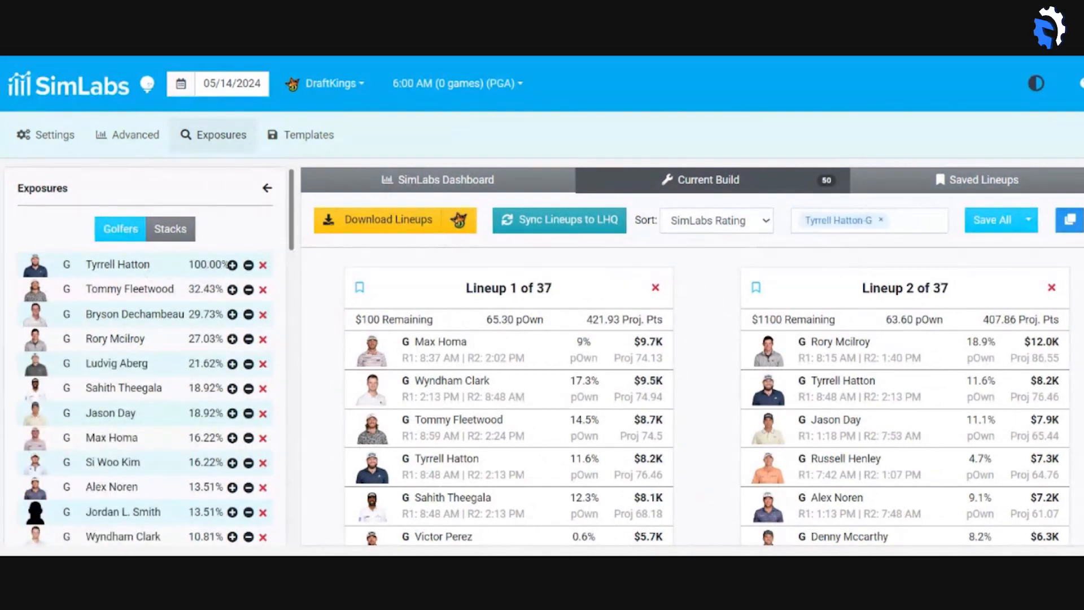
left_click(881, 221)
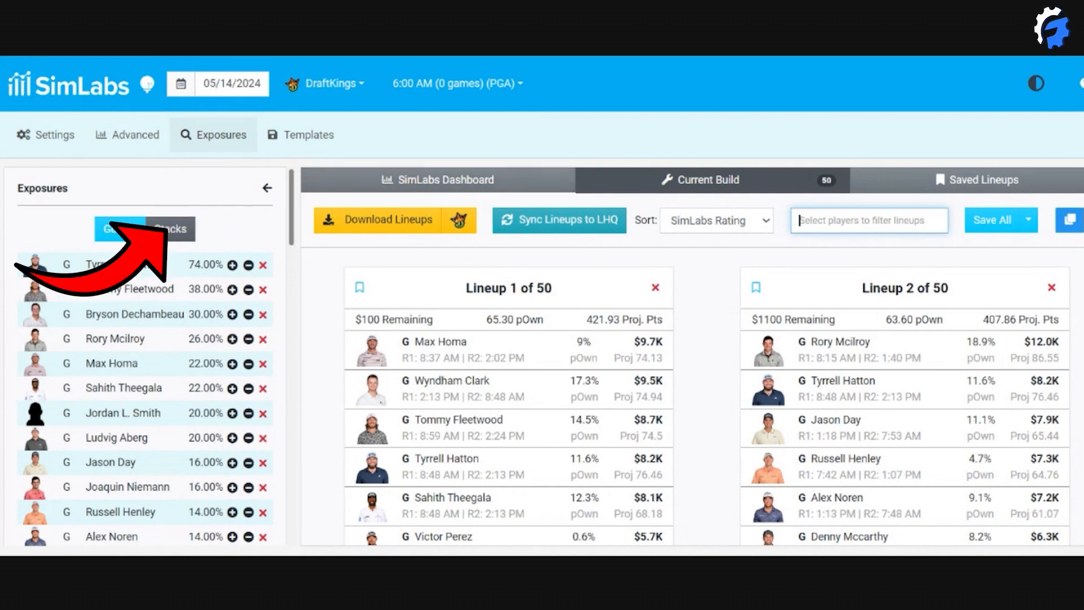
Step: Show the stack exposures and filter the lineups by tee time groups 4-2 and 6-0 in turn, clearing each filter
left_click(173, 228)
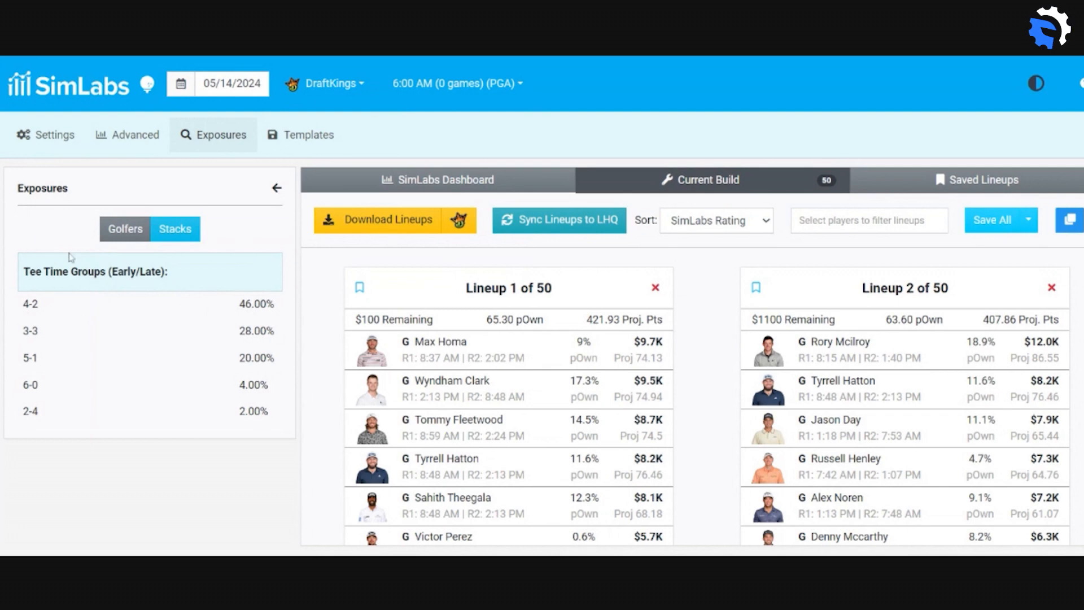
left_click(83, 308)
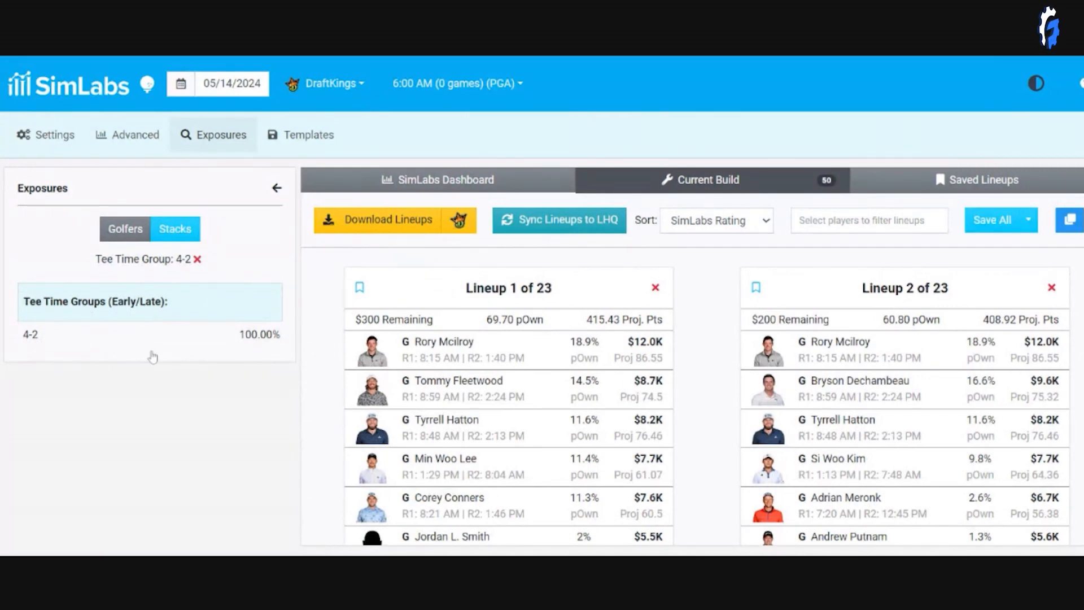
left_click(197, 260)
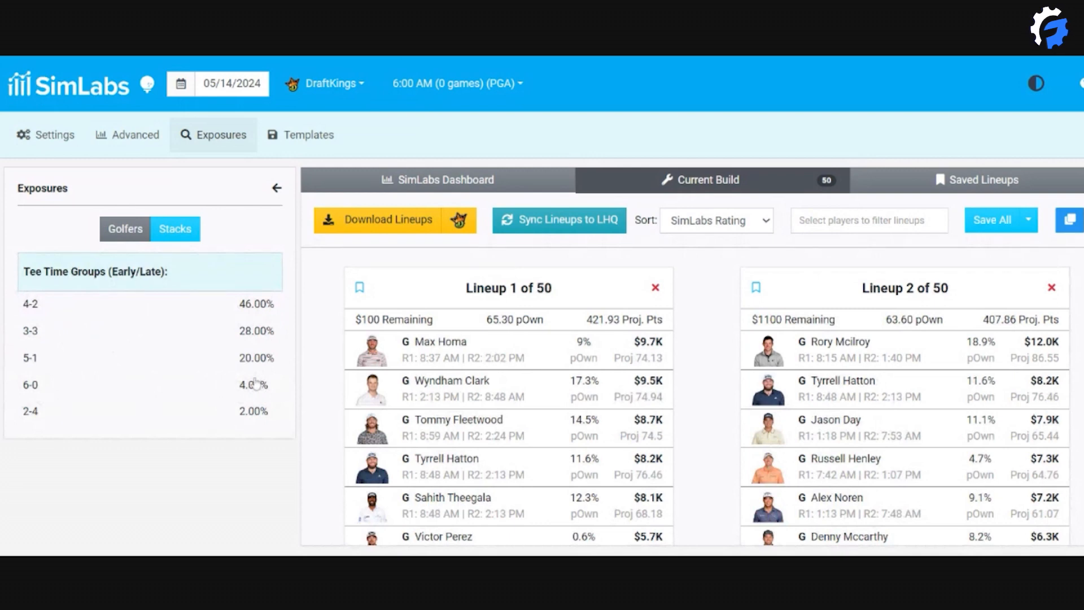
left_click(55, 391)
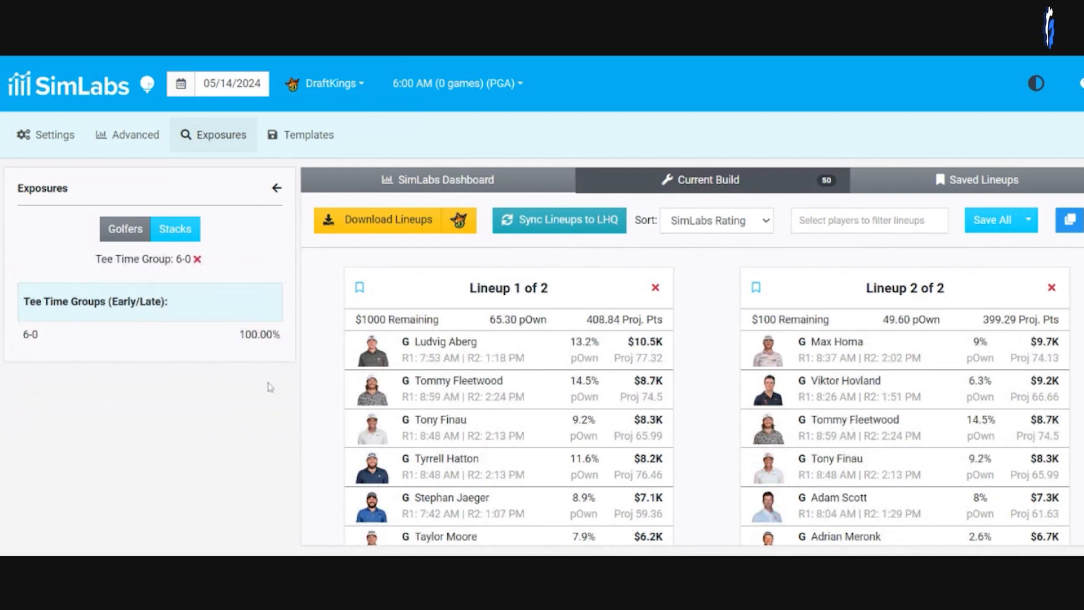
left_click(197, 258)
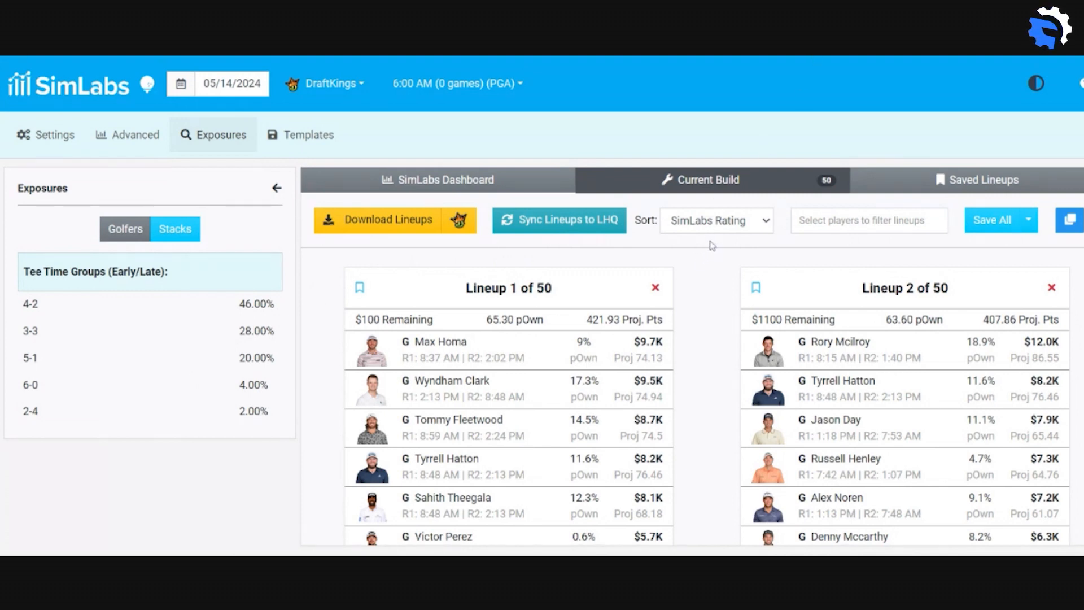
Step: Sync the lineups to LineupHQ, open the Golf Lineup Optimizer, and highlight the SimLabs import message there
left_click(528, 221)
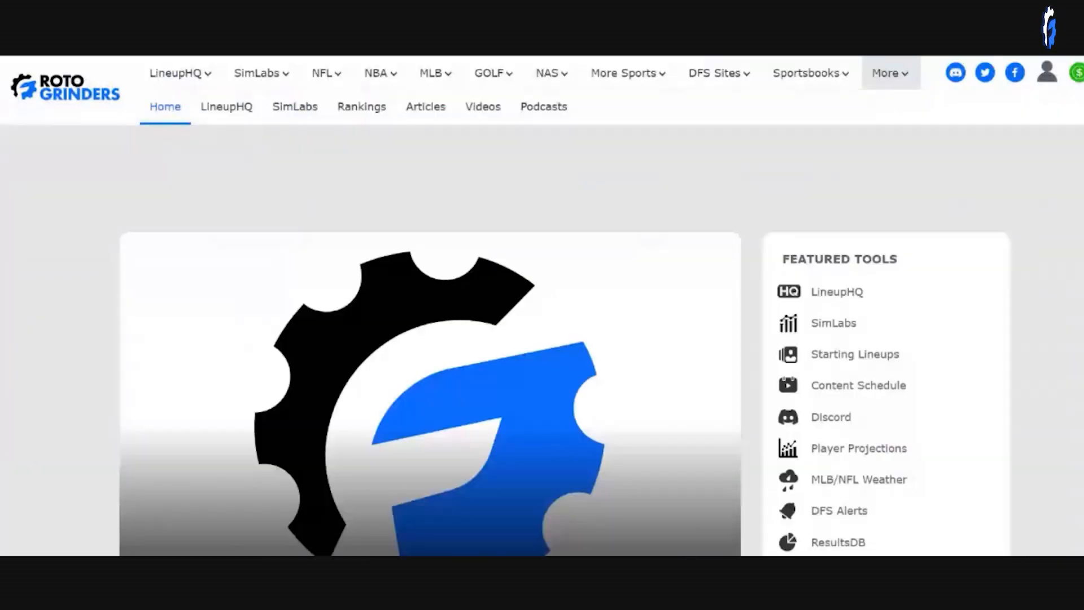
mouse_move(486, 93)
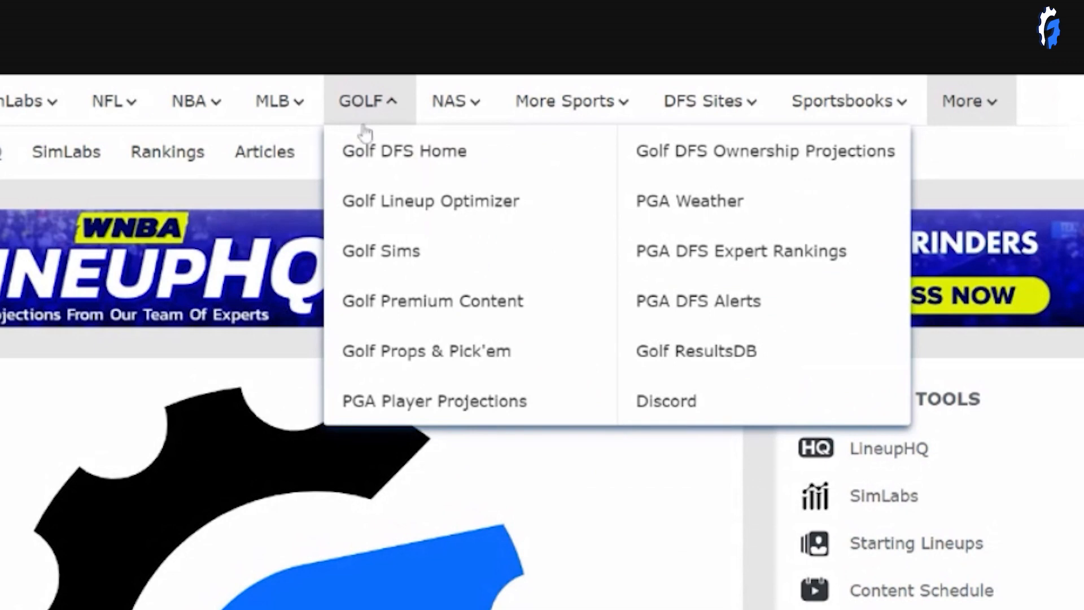
left_click(429, 202)
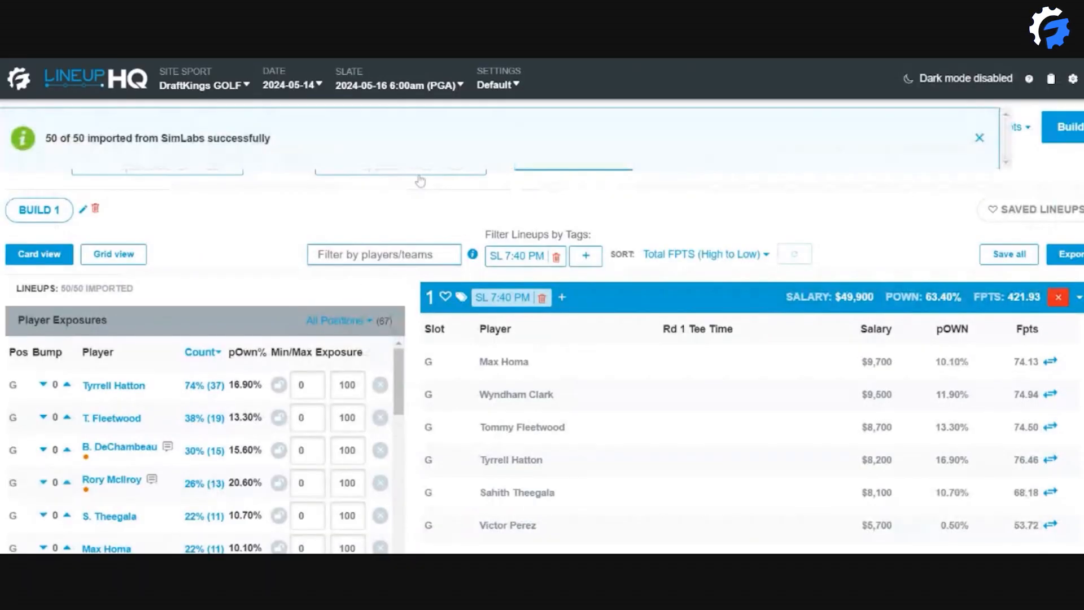
left_click_drag(37, 134, 327, 155)
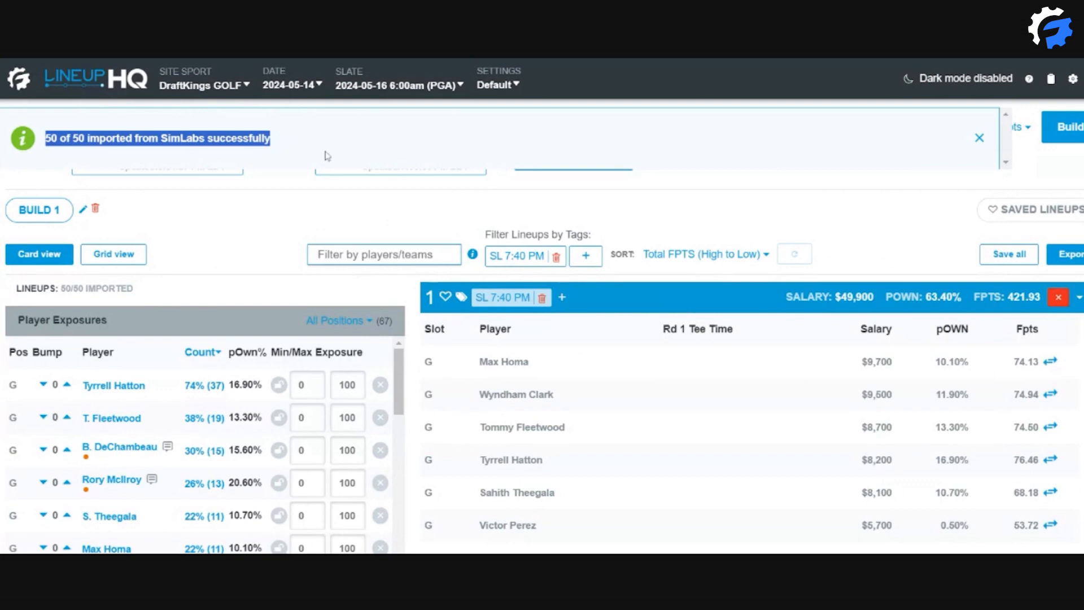
Step: Dismiss the SimLabs import message and highlight Tyrrell Hatton's count in the player exposures, clearing the highlight again
left_click(982, 142)
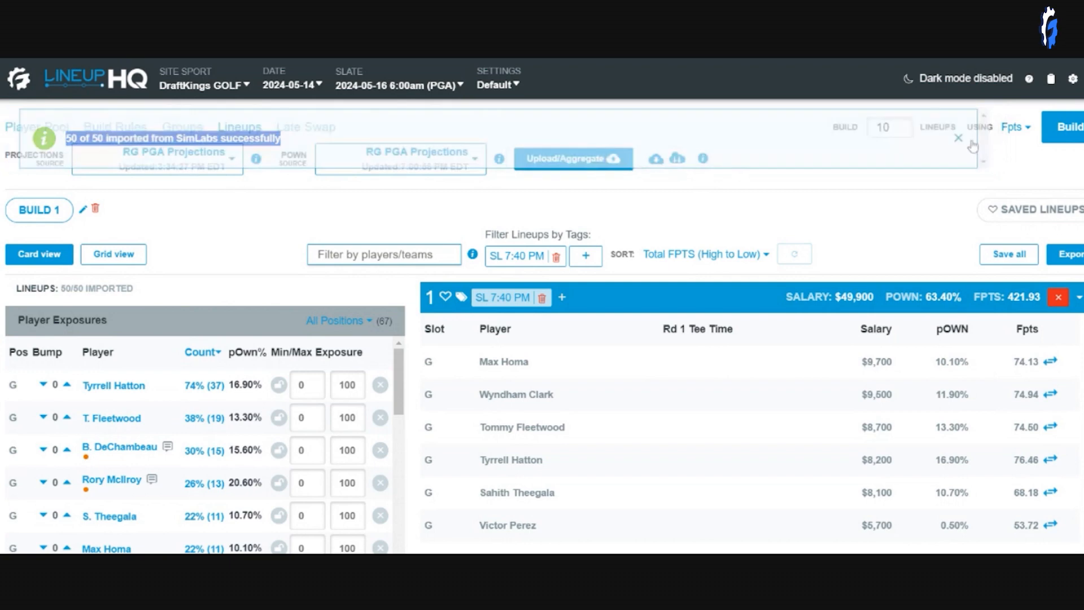
scroll(542, 327, "down", 2)
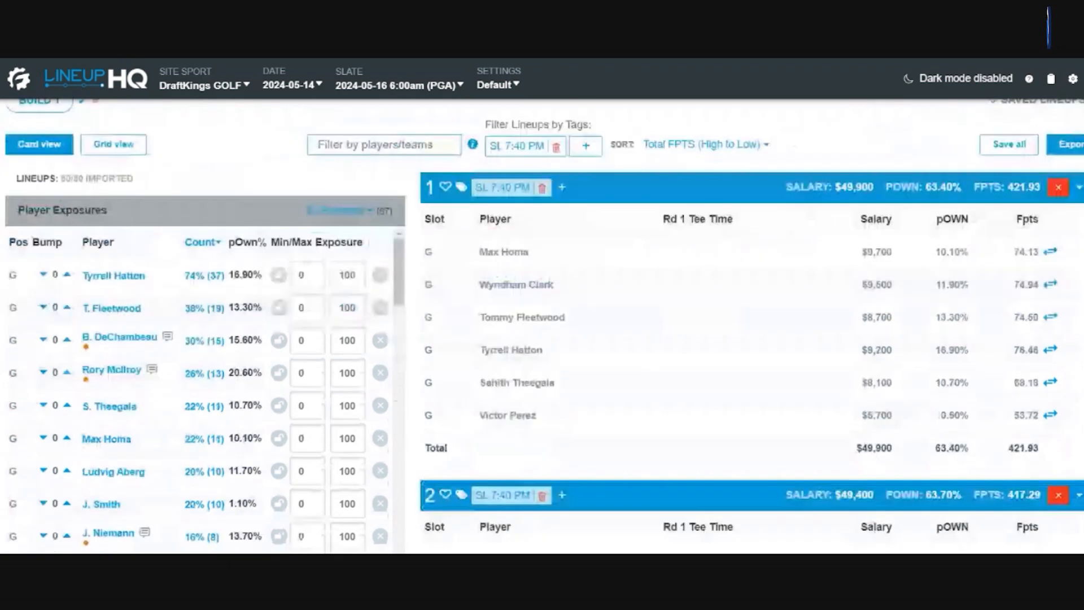
left_click_drag(181, 274, 225, 276)
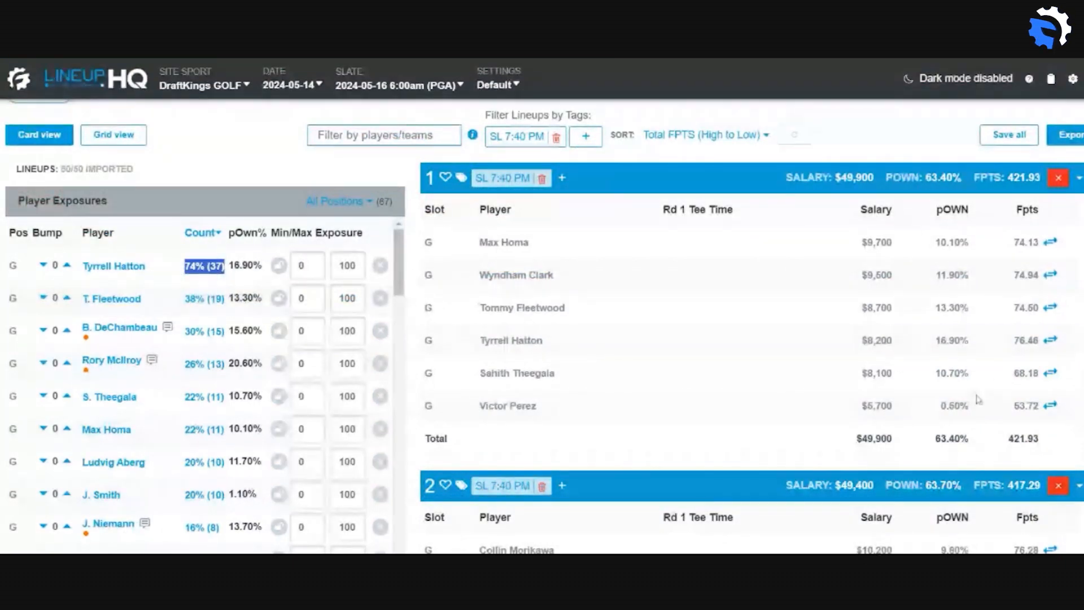
left_click(192, 275)
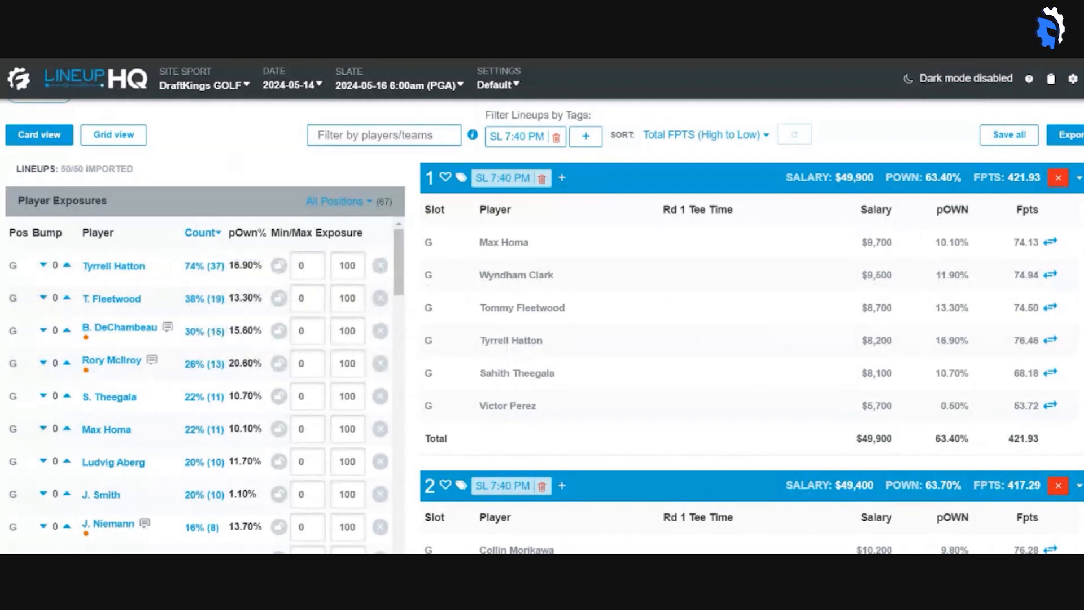
Step: Replace Tyrrell Hatton with Tony Finau in lineup 1 and highlight that lineup's total Fpts
left_click(1051, 341)
scroll(776, 386, "down", 3)
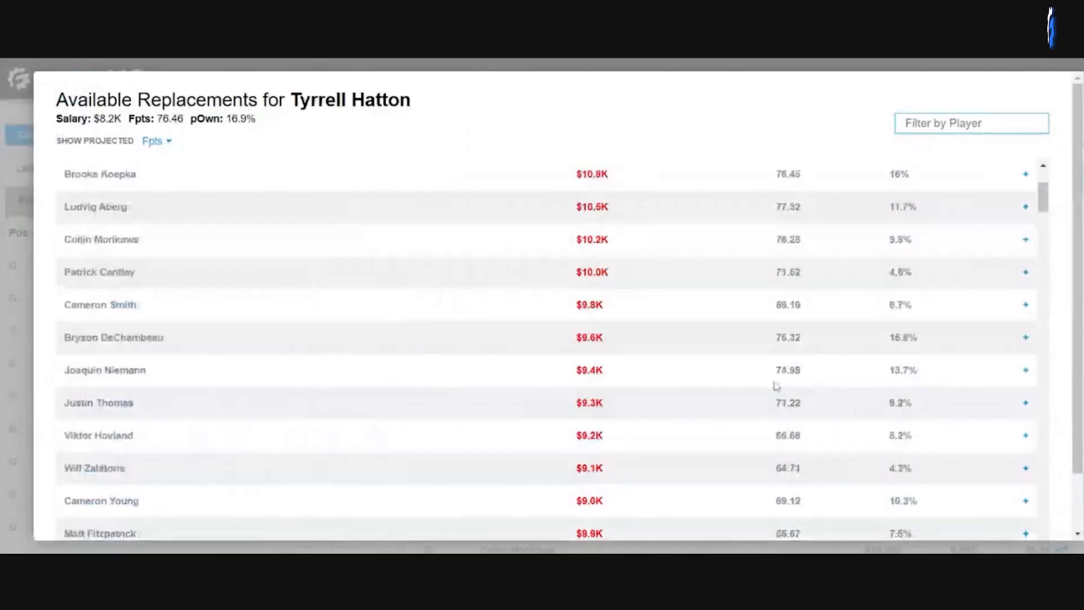
scroll(776, 385, "down", 8)
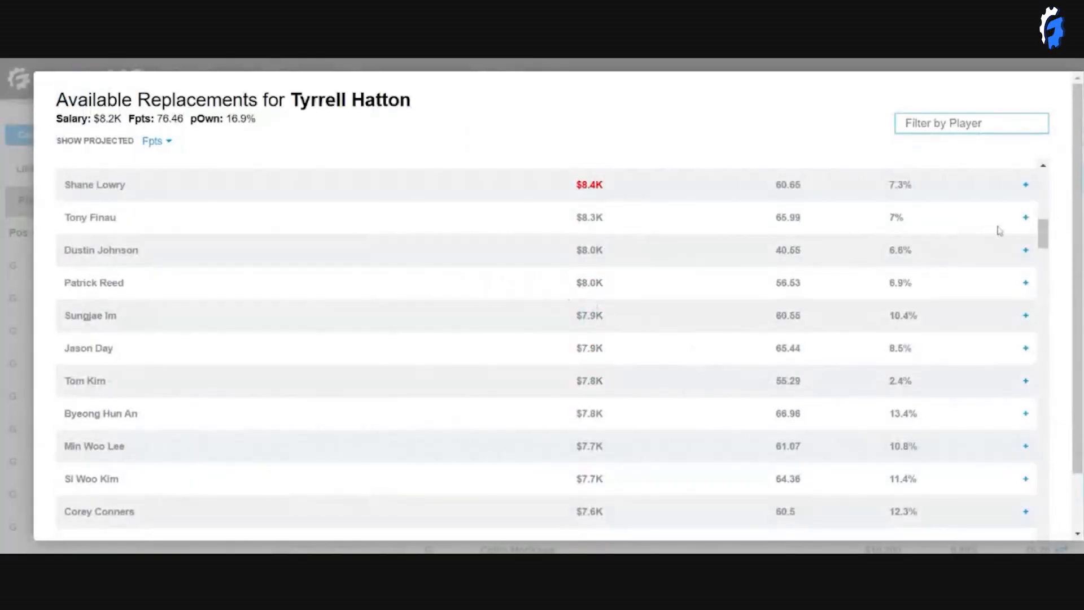
left_click(1026, 219)
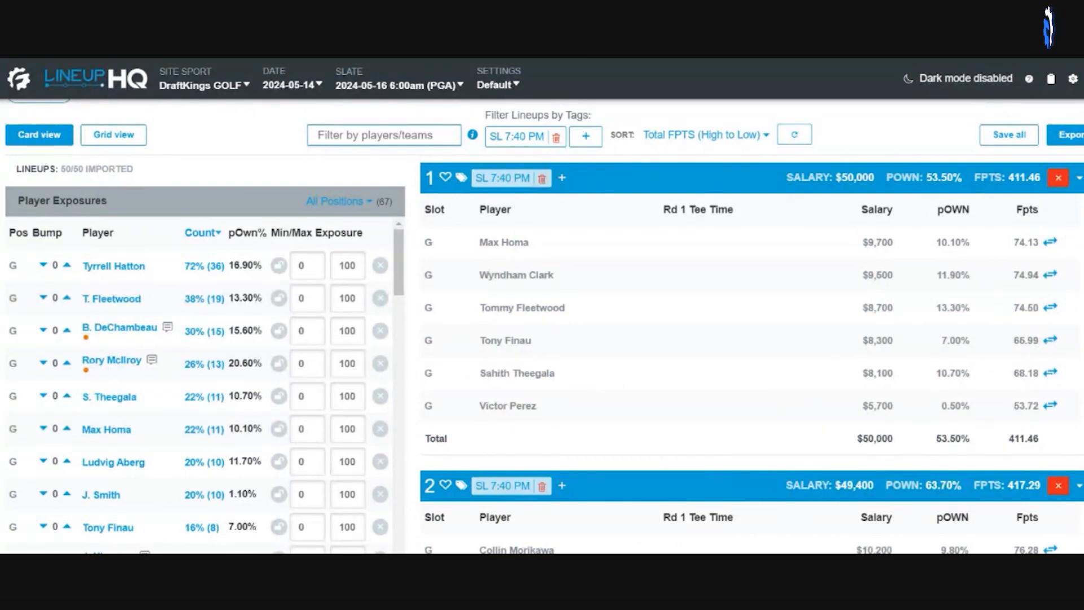
left_click_drag(1015, 207, 1046, 209)
double_click(1022, 441)
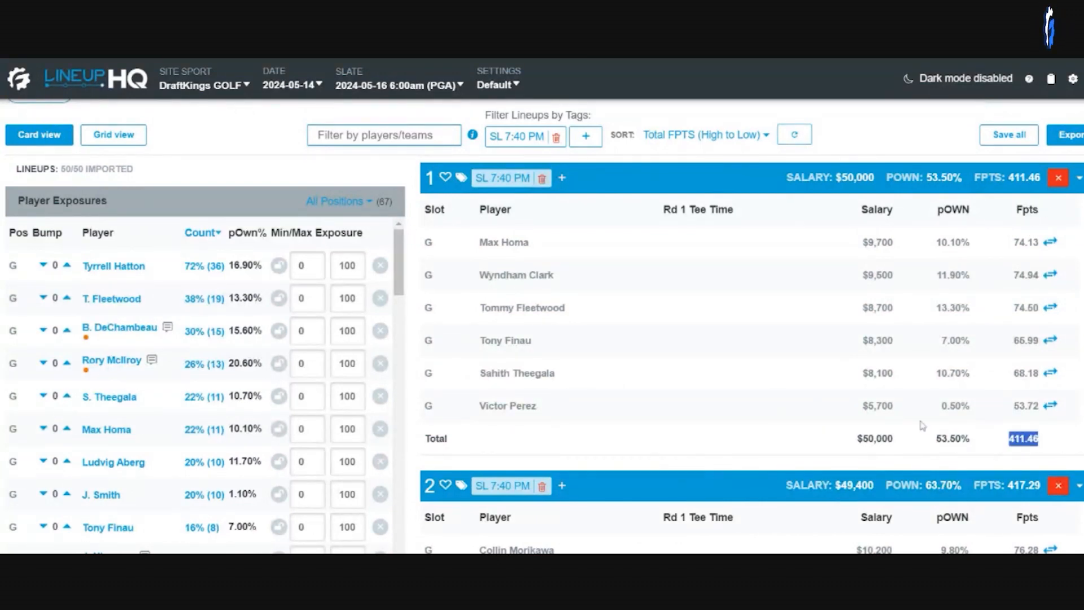